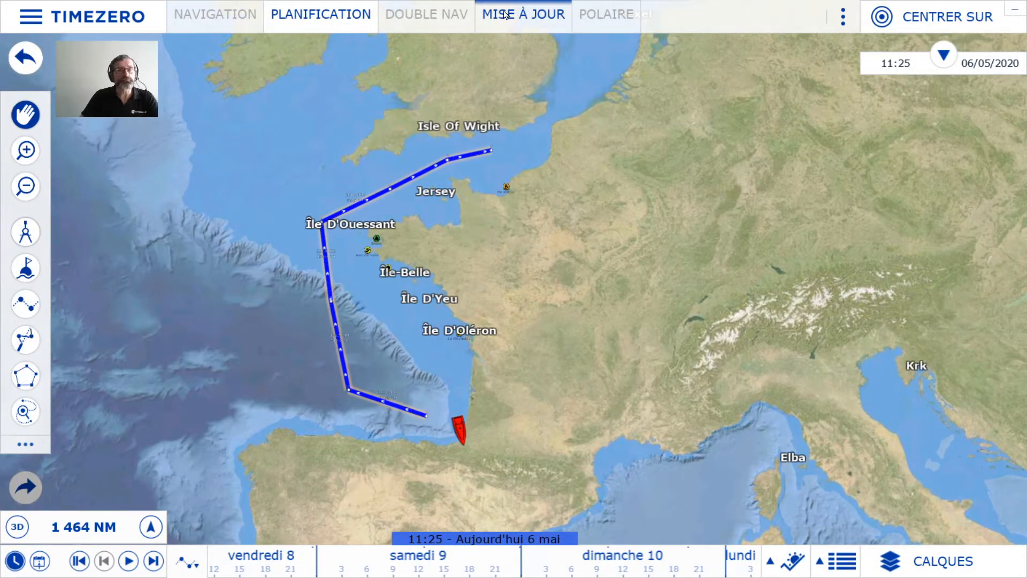
Define a weather download area from the eastern Atlantic across Europe to the eastern Mediterranean, adjusting its corners and position
click(532, 26)
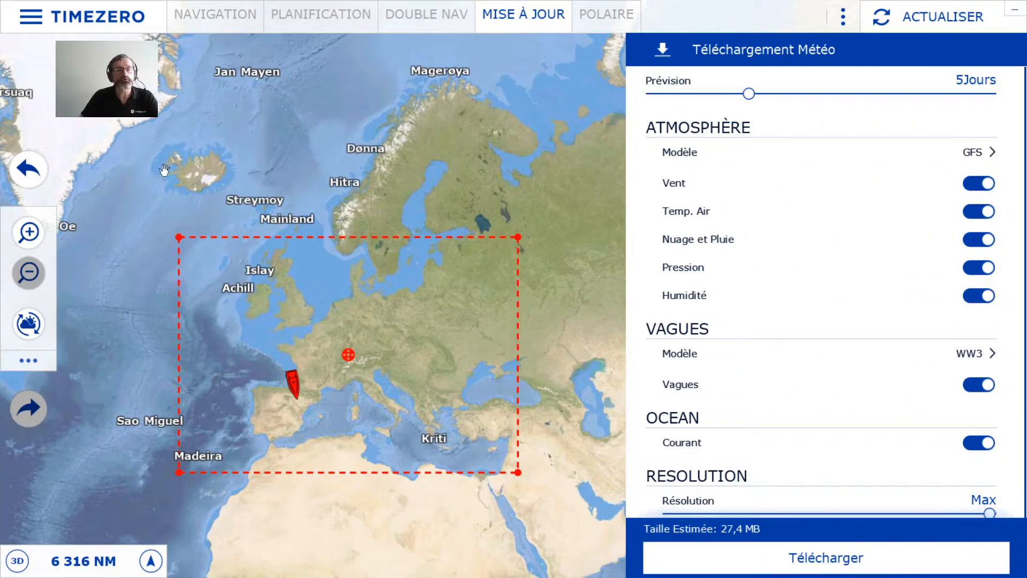
click(28, 325)
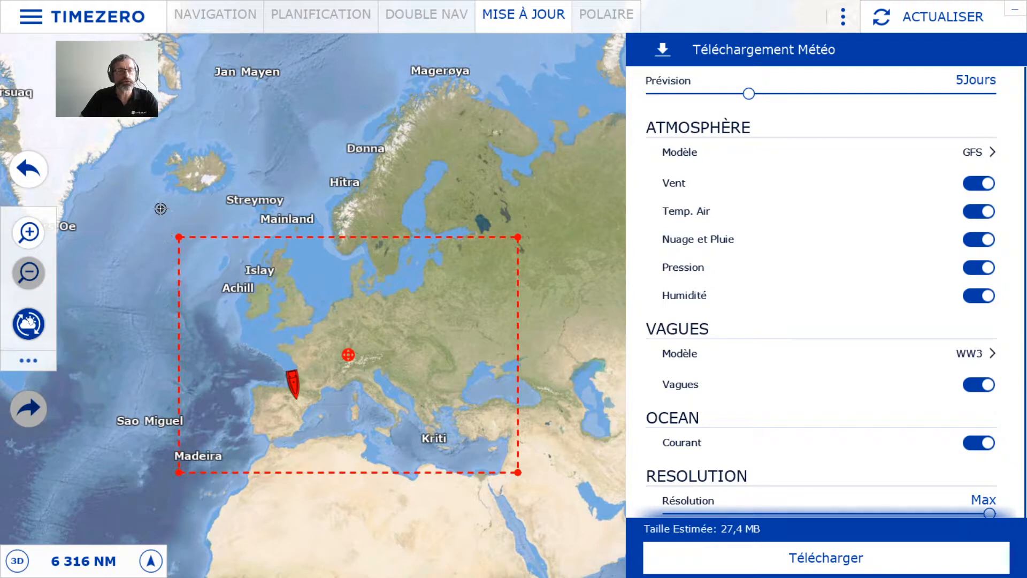
drag(161, 208, 528, 484)
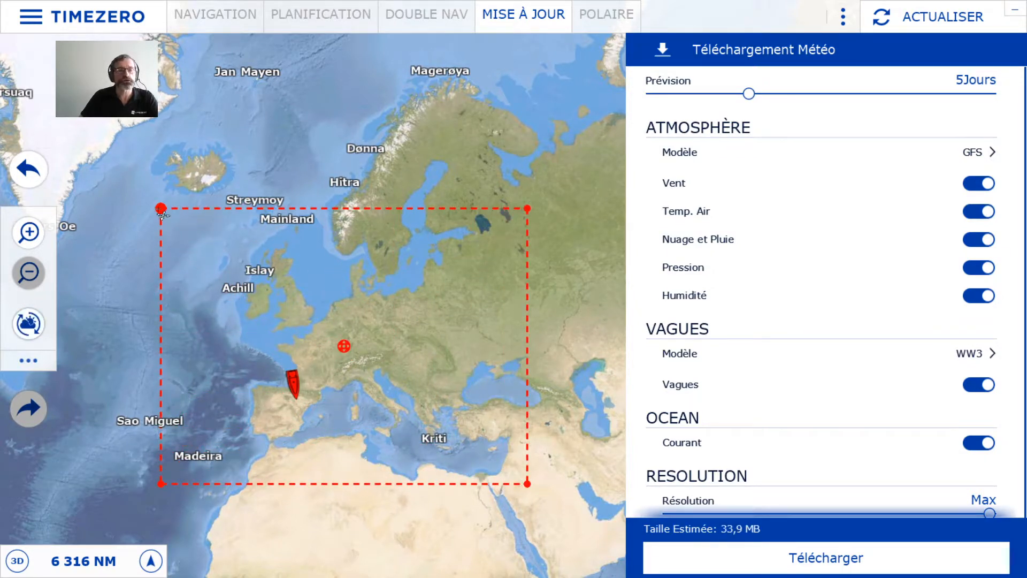
drag(161, 208, 160, 244)
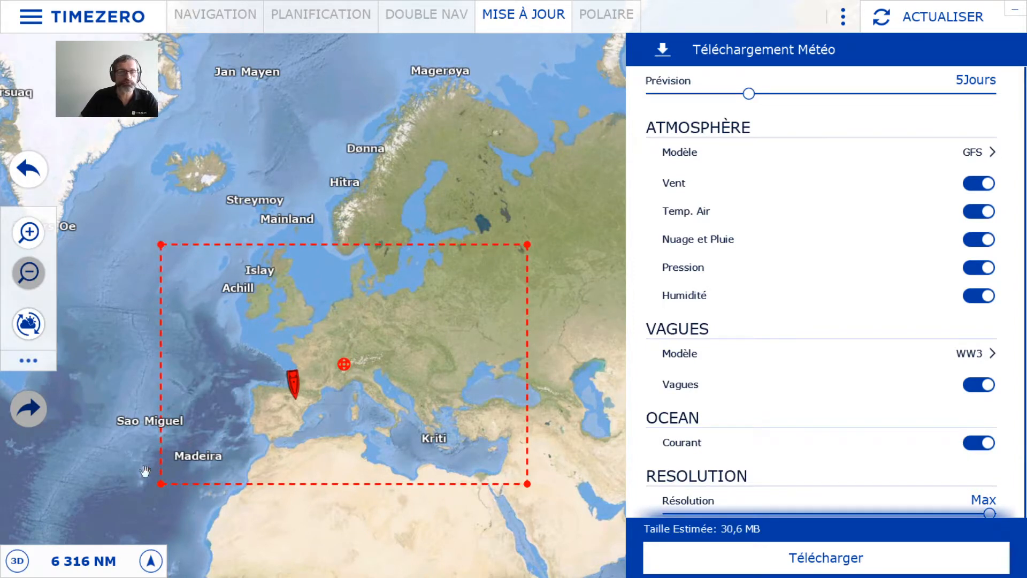
drag(161, 484, 196, 478)
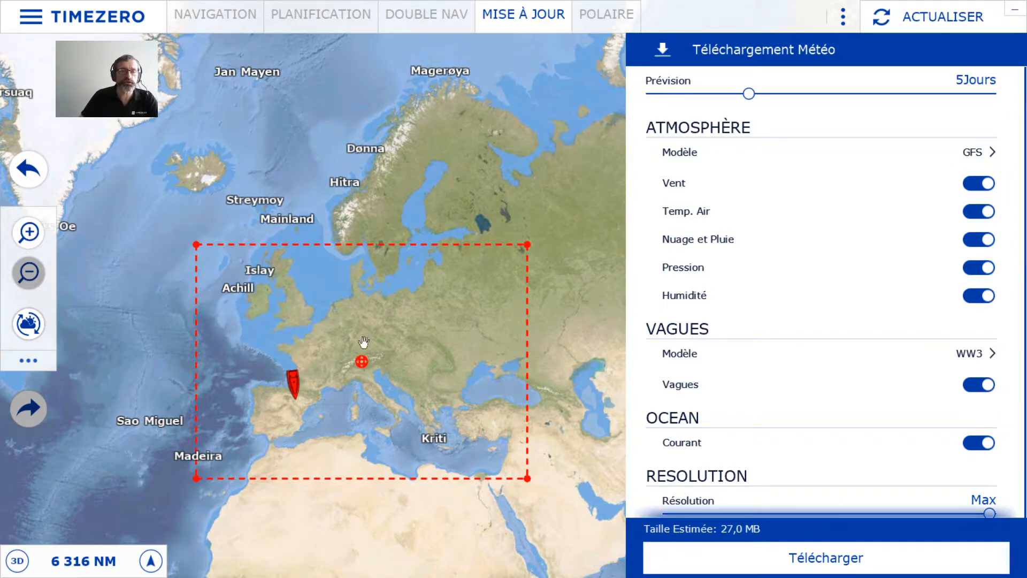
drag(362, 361, 333, 370)
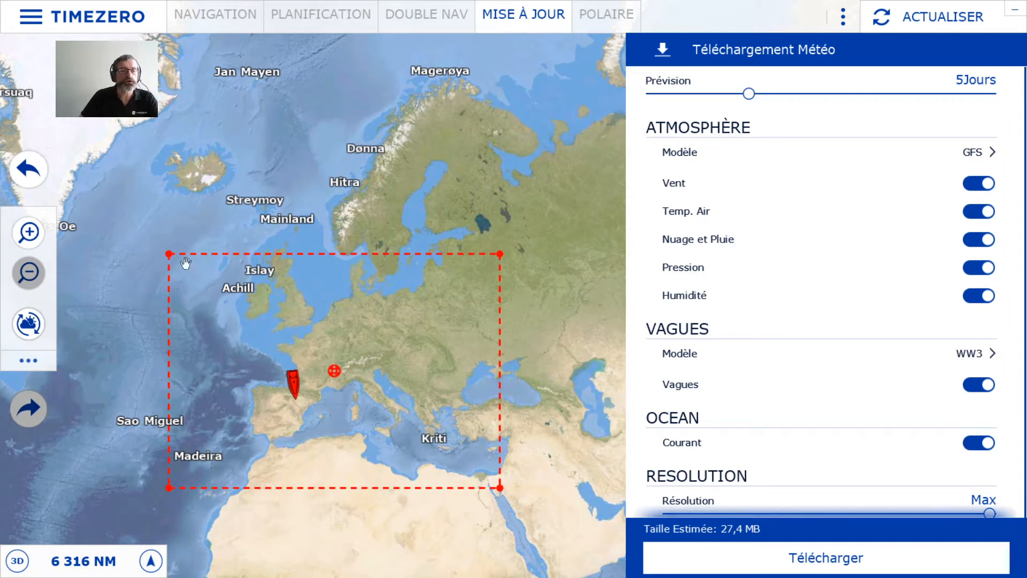
mouse_move(169, 254)
mouse_down()
mouse_move(248, 326)
mouse_move(171, 238)
mouse_up()
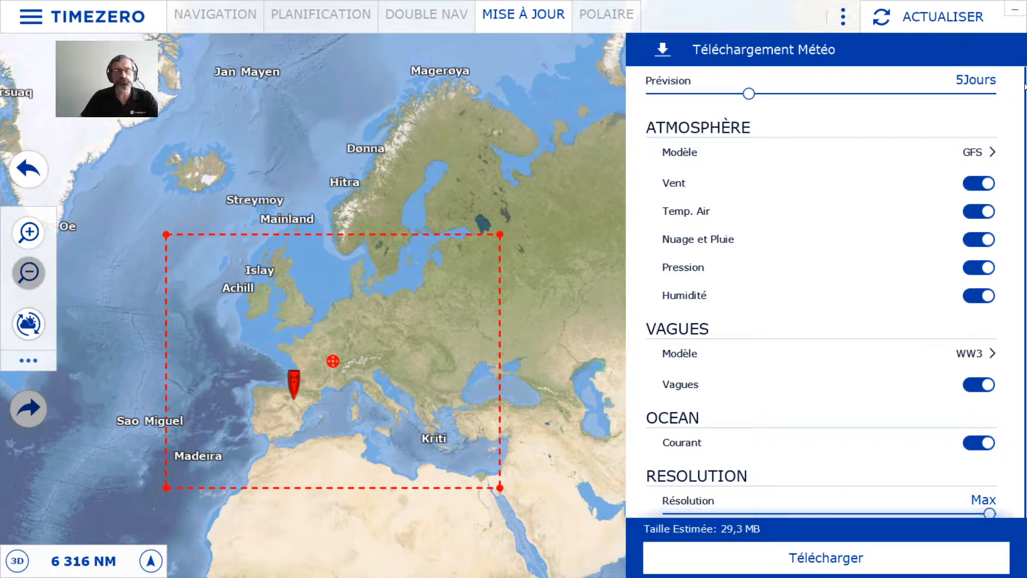
Try forecast durations of 1 day and 15 days, and return the duration to 5 days
drag(748, 95, 644, 96)
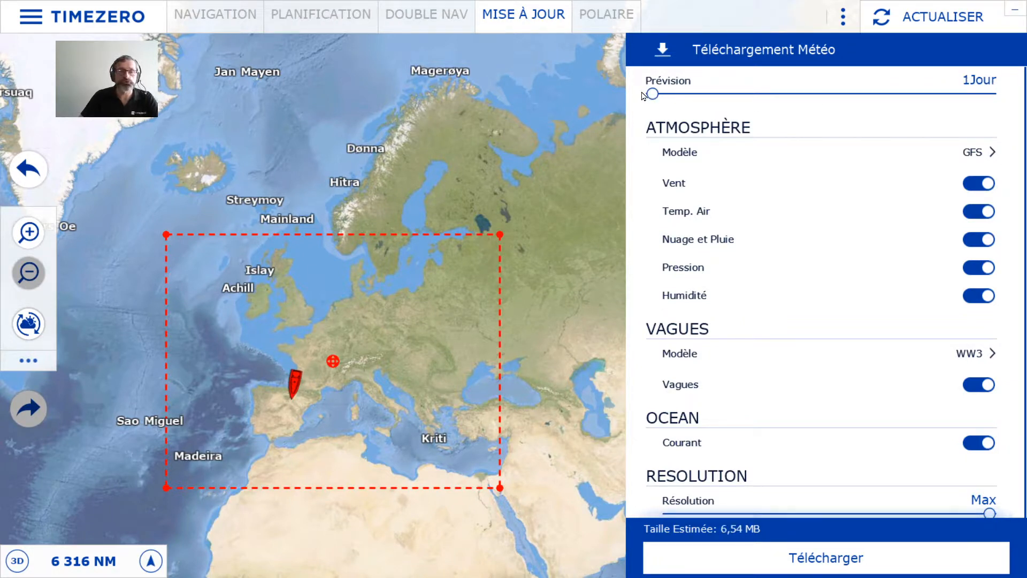
drag(643, 96, 990, 95)
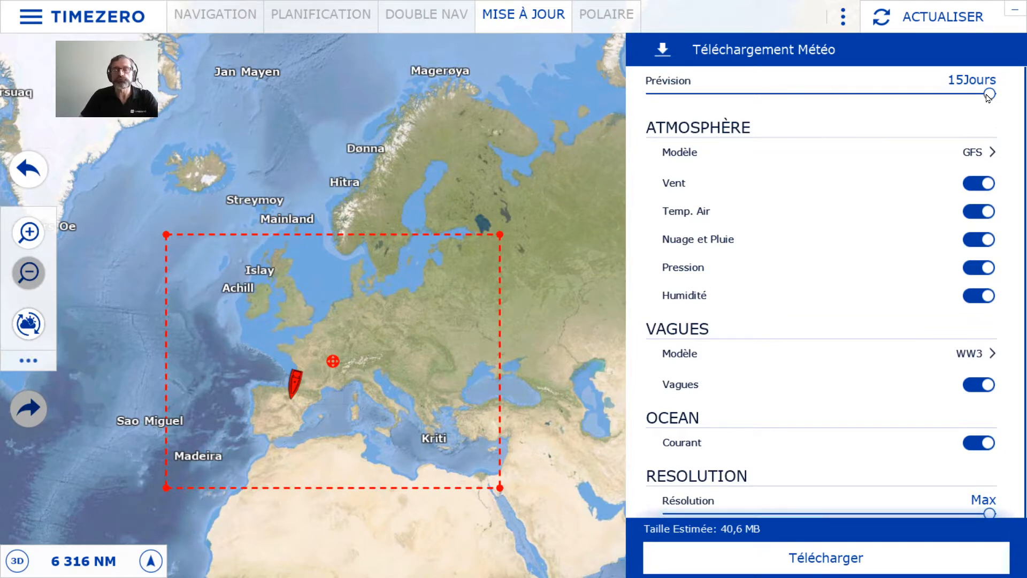
drag(987, 95, 754, 95)
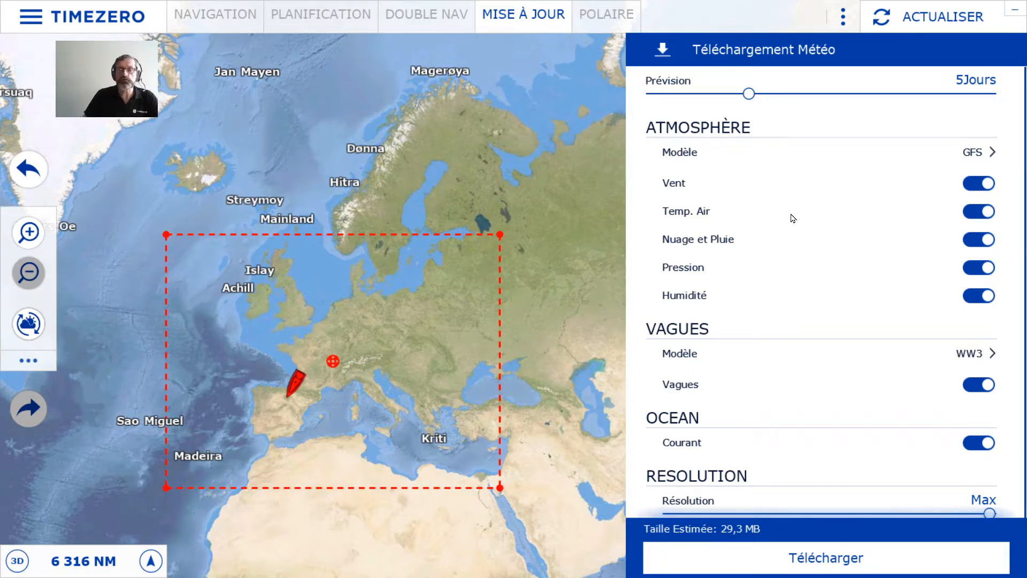
Compare the Arpege, Arome and DWD ICON GLOBAL atmosphere models, and select DWD ICON EUROPE
click(975, 152)
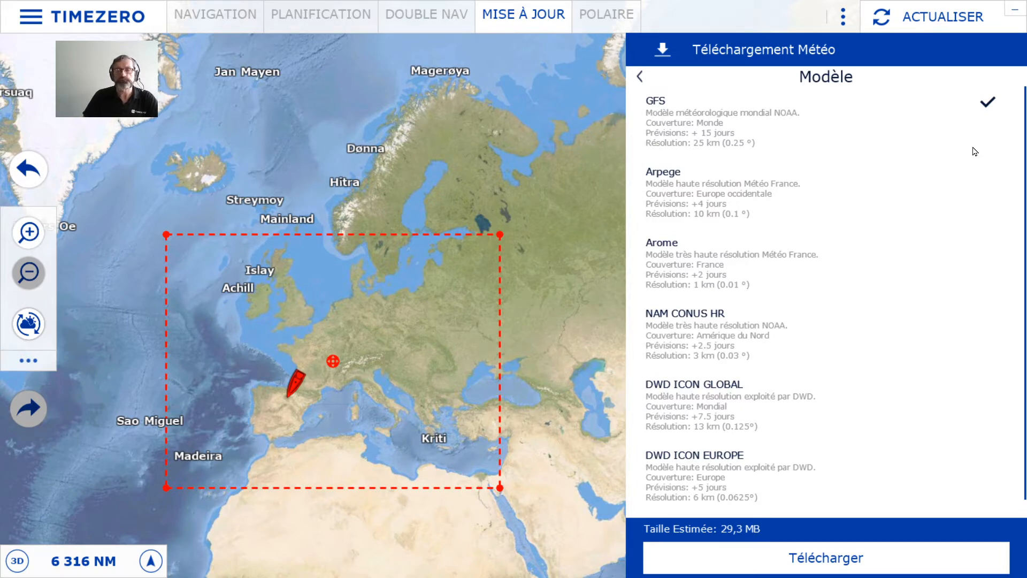
click(746, 207)
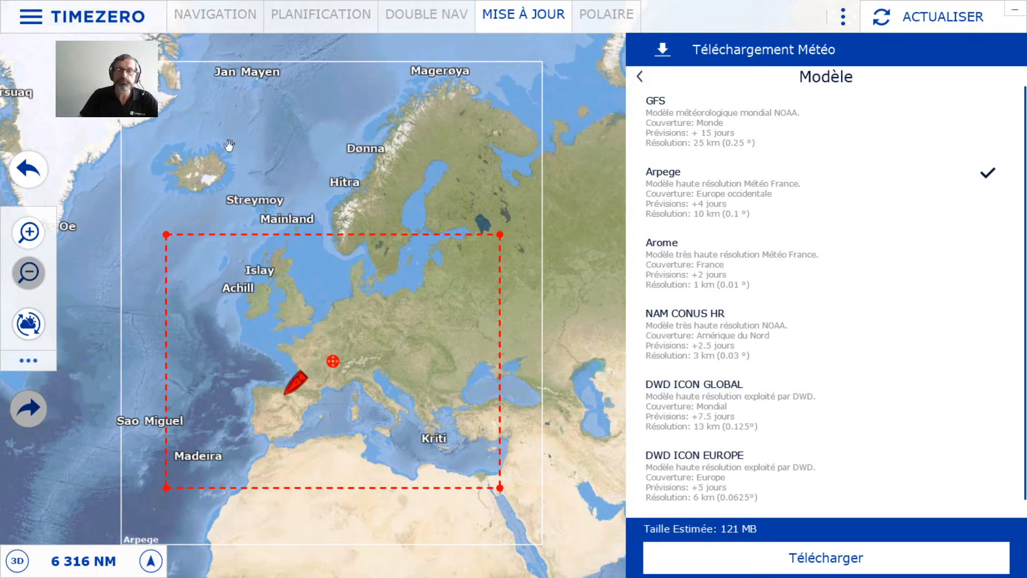
click(688, 261)
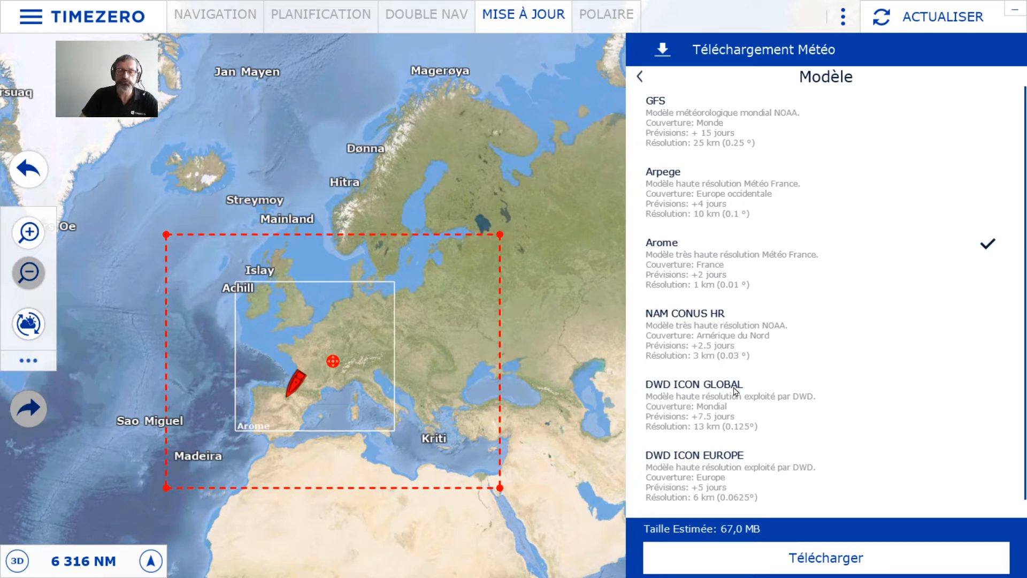
click(725, 416)
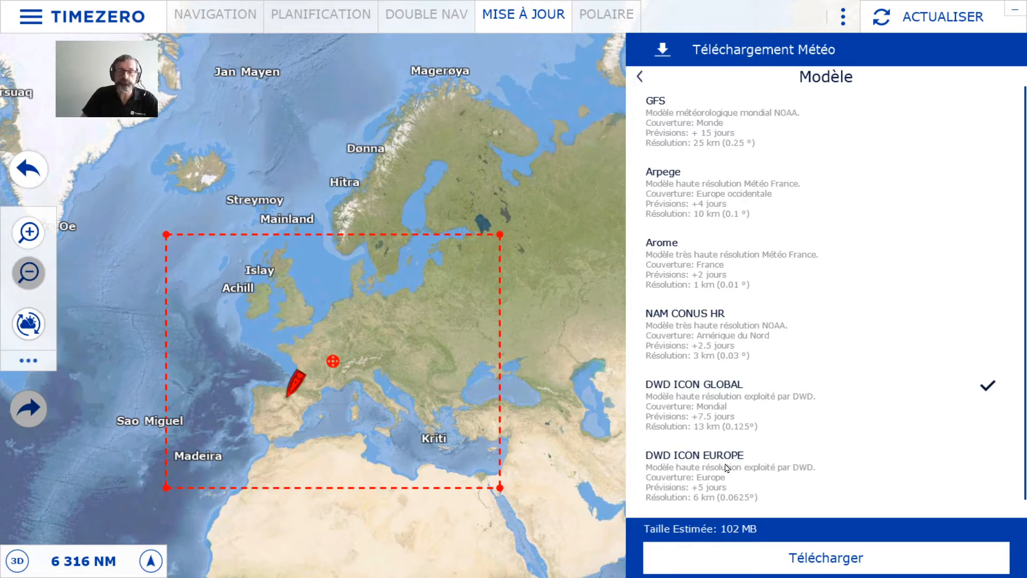
click(698, 477)
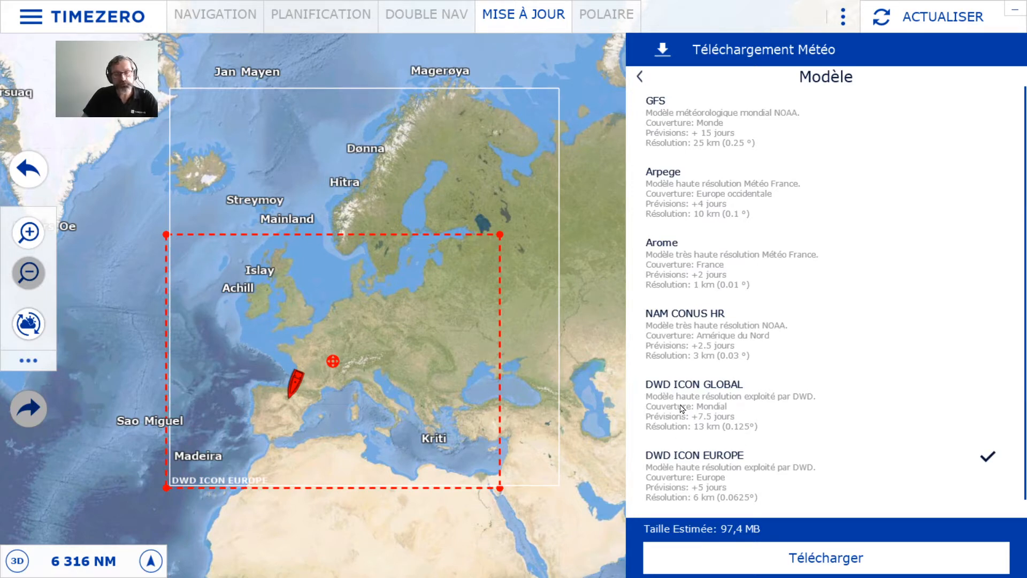
click(722, 422)
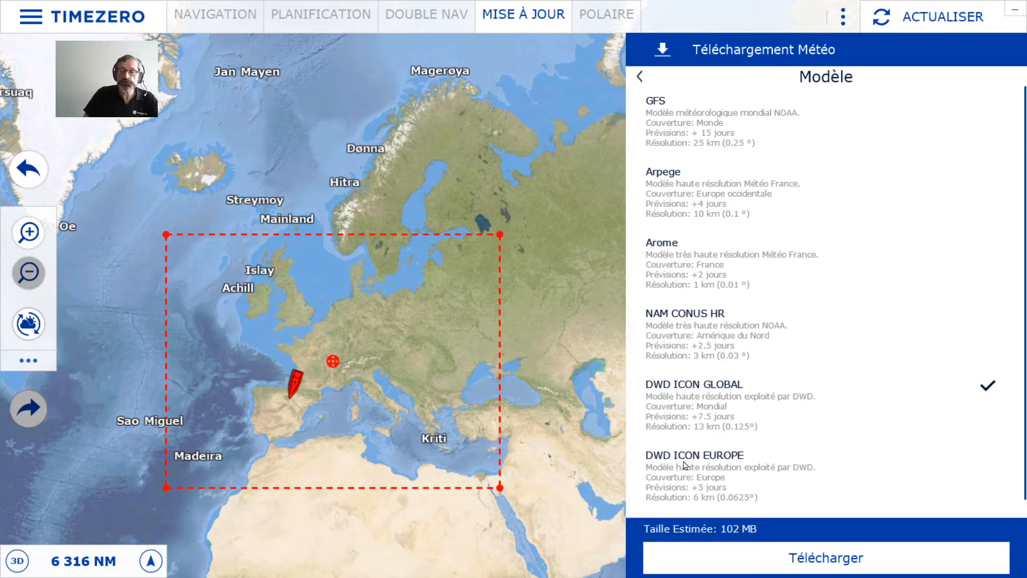
click(712, 478)
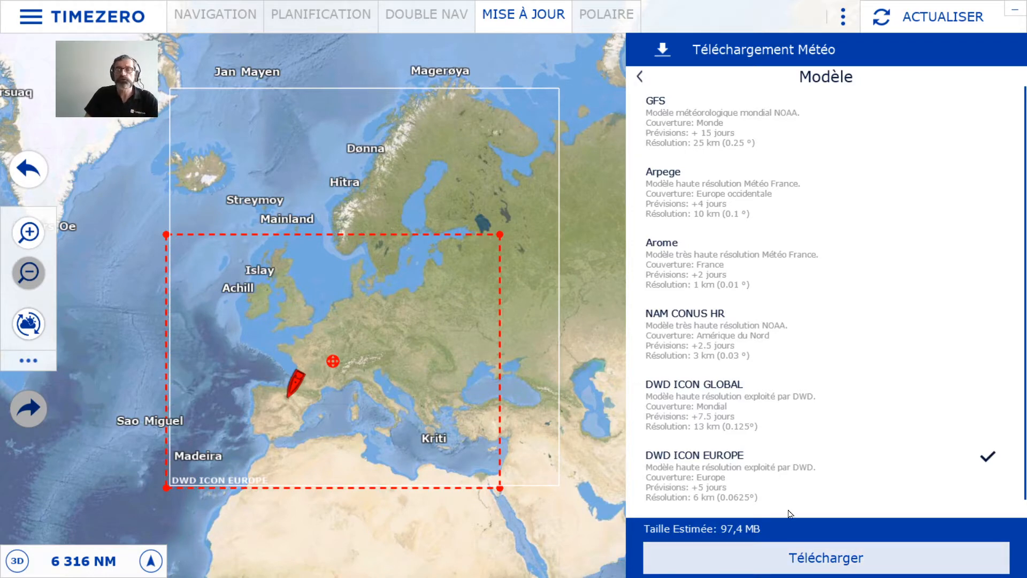
click(641, 77)
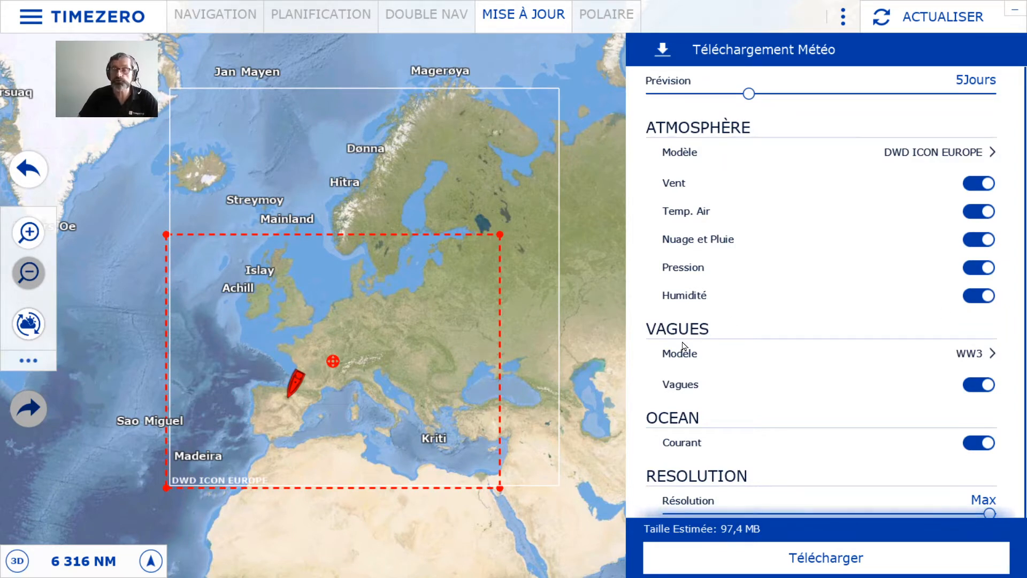
Compare the Vagues Arpege and Vagues Arome wave models, and select Vagues Mondiales Copernicus
click(976, 355)
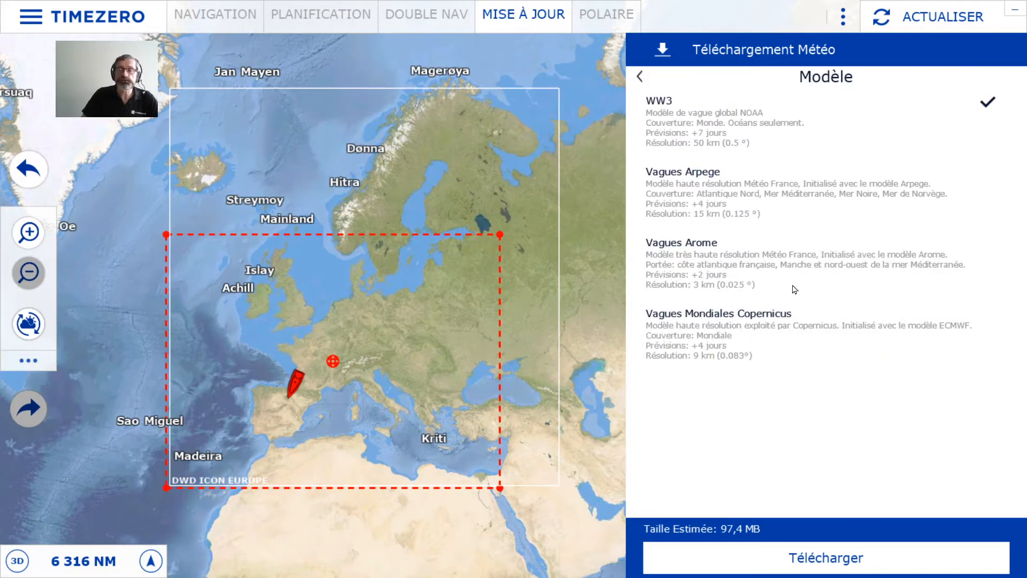
click(720, 197)
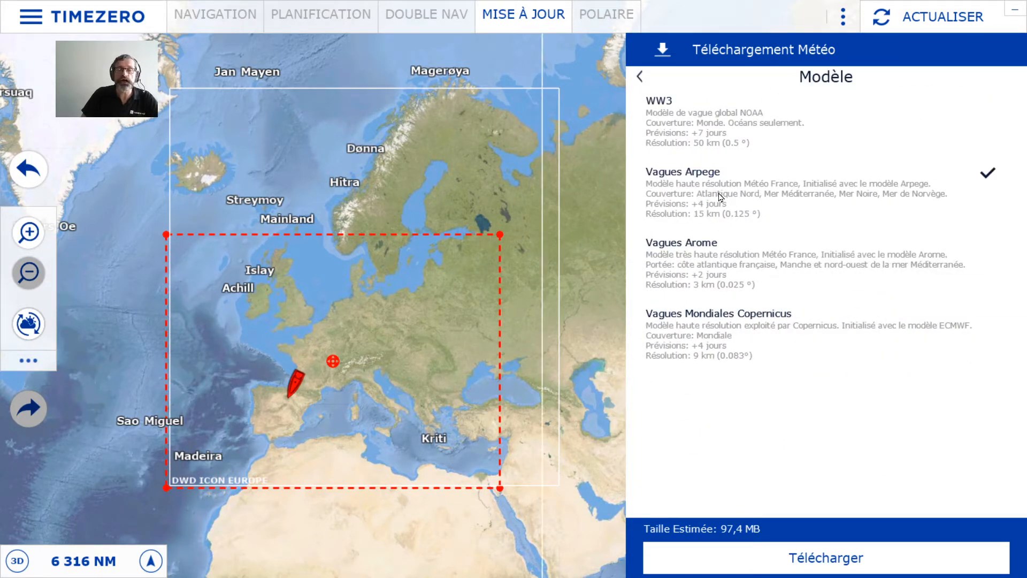
click(719, 260)
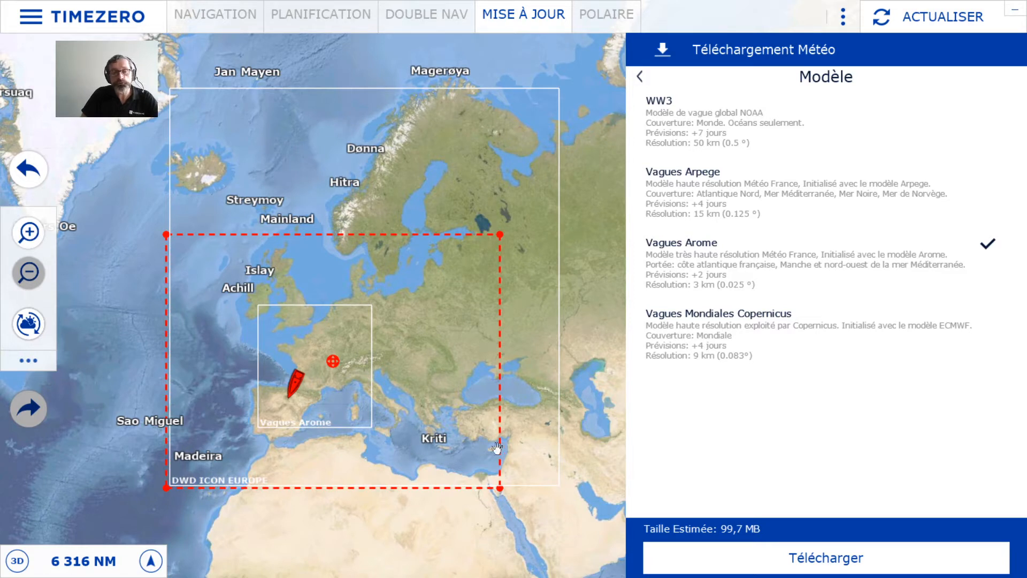
click(729, 326)
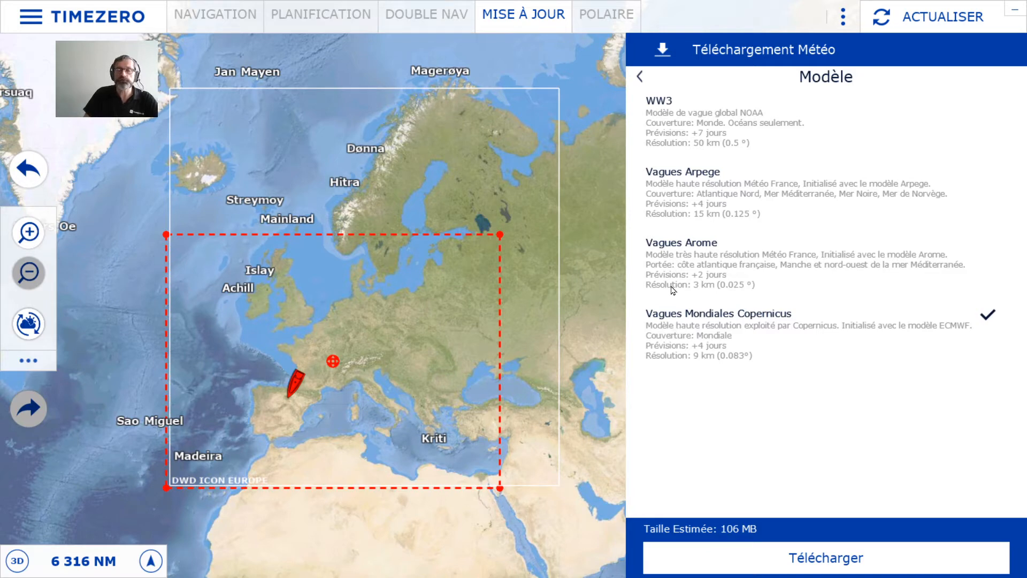
click(640, 76)
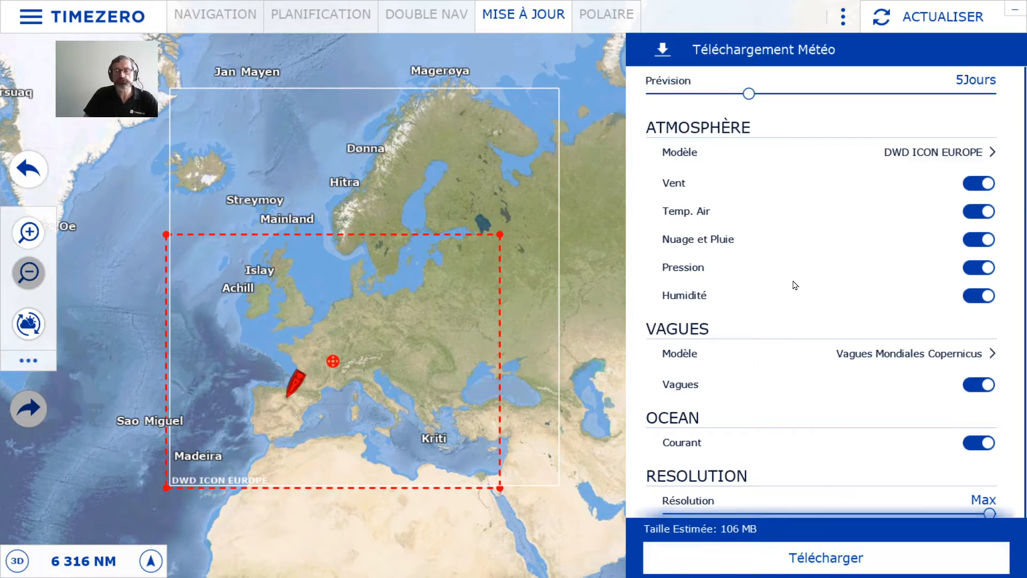
Try excluding wind from the atmosphere data, include it again, and download the weather forecast at maximum resolution and time interval
scroll(798, 291, down, 2)
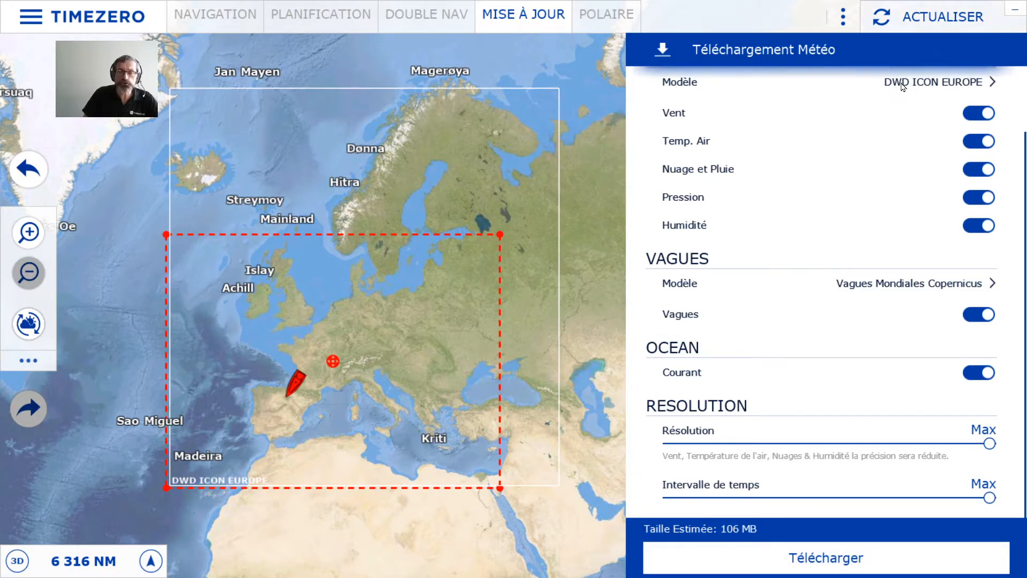
click(977, 114)
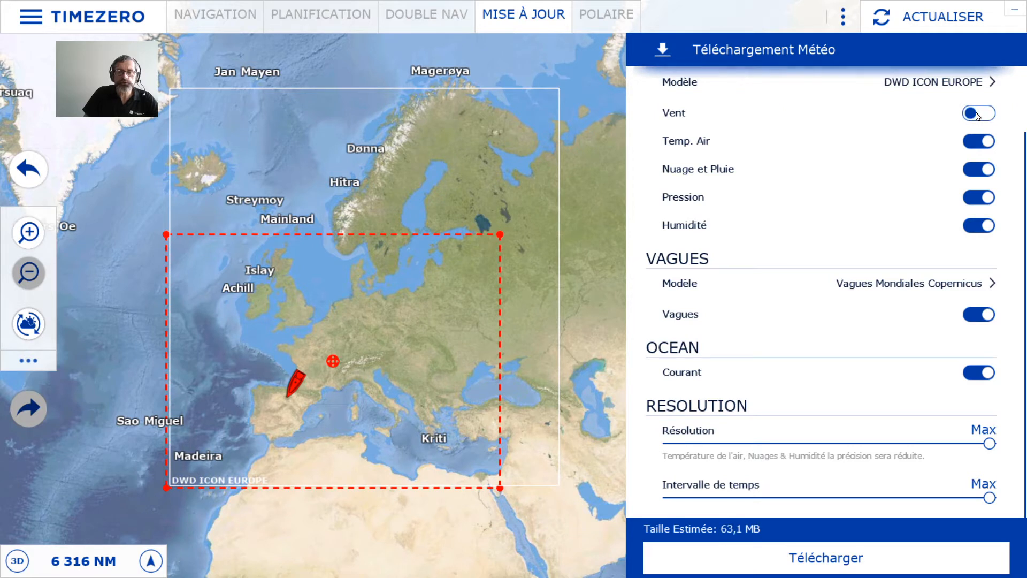
click(977, 114)
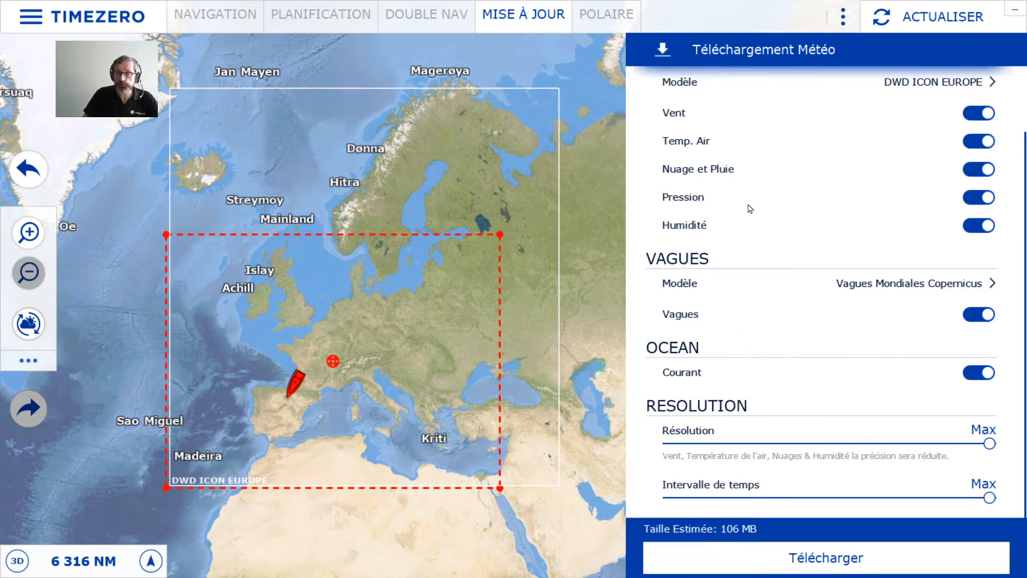
click(808, 565)
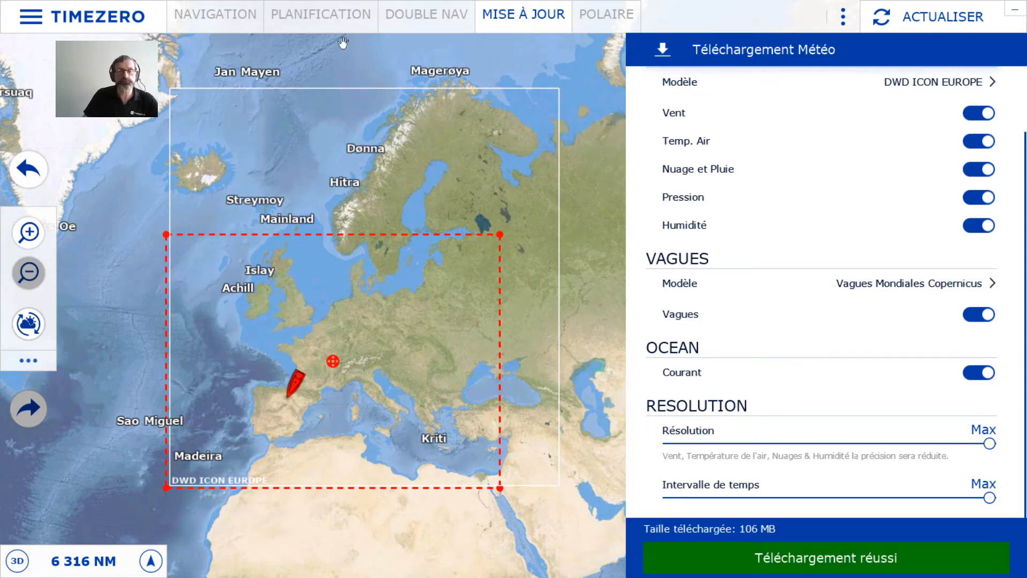
Show the downloaded weather on the planning chart with the Vent preset, and close the layer settings
click(318, 16)
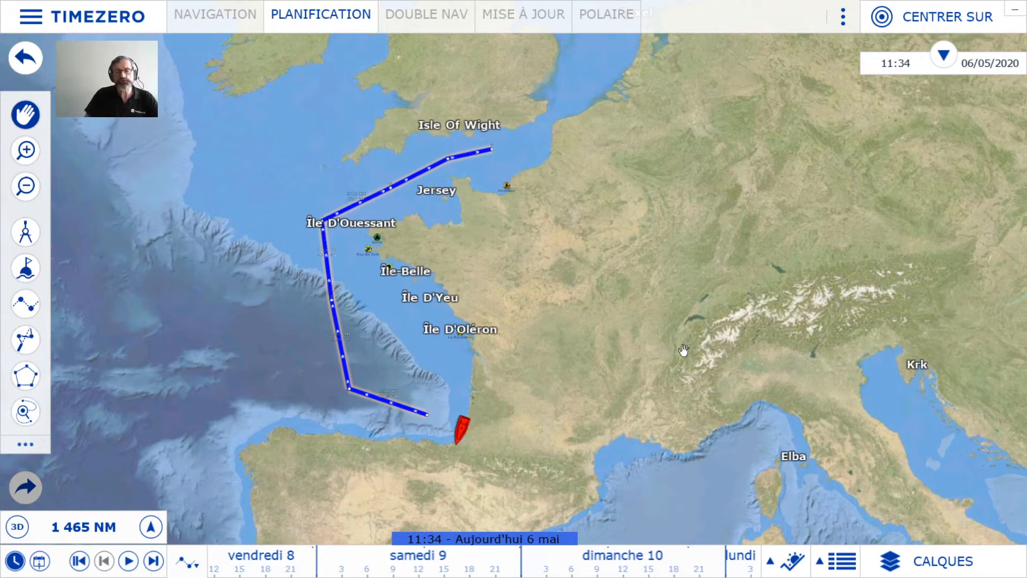
click(891, 571)
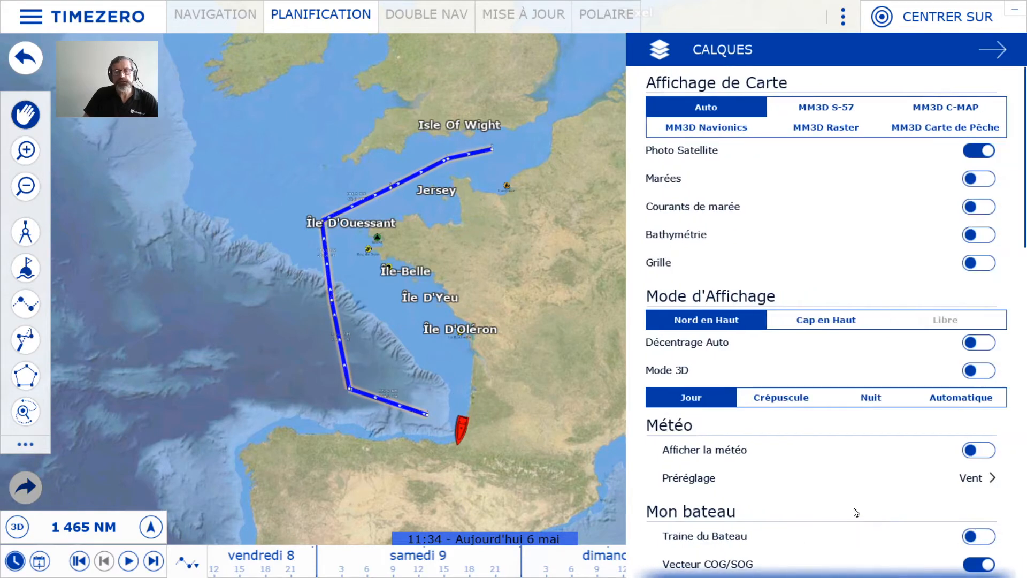
scroll(856, 512, down, 5)
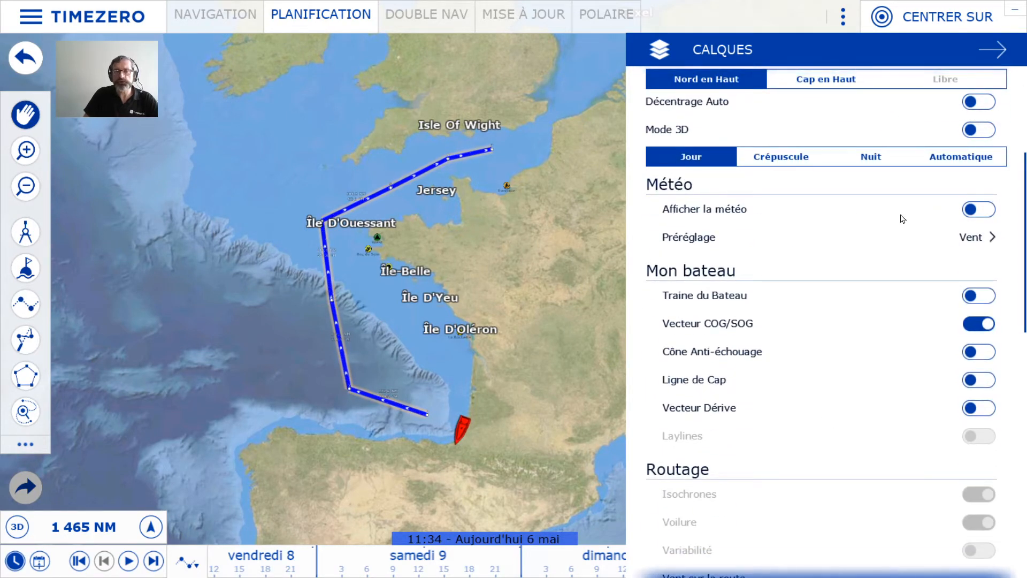
click(989, 214)
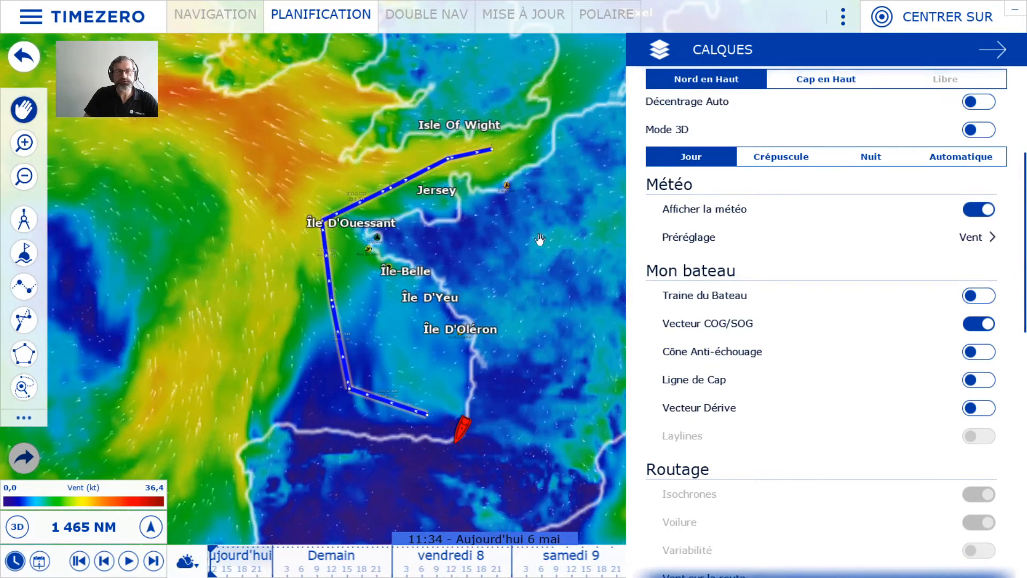
click(539, 239)
drag(578, 255, 700, 260)
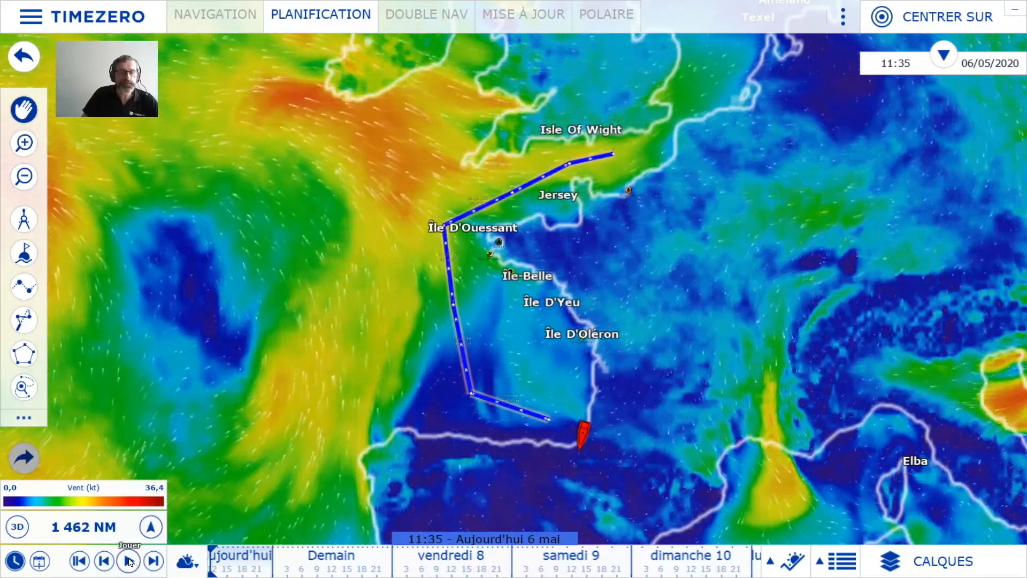
Animate the wind forecast along the route and advance the timeline to Sunday 10 May at 19:45
click(129, 561)
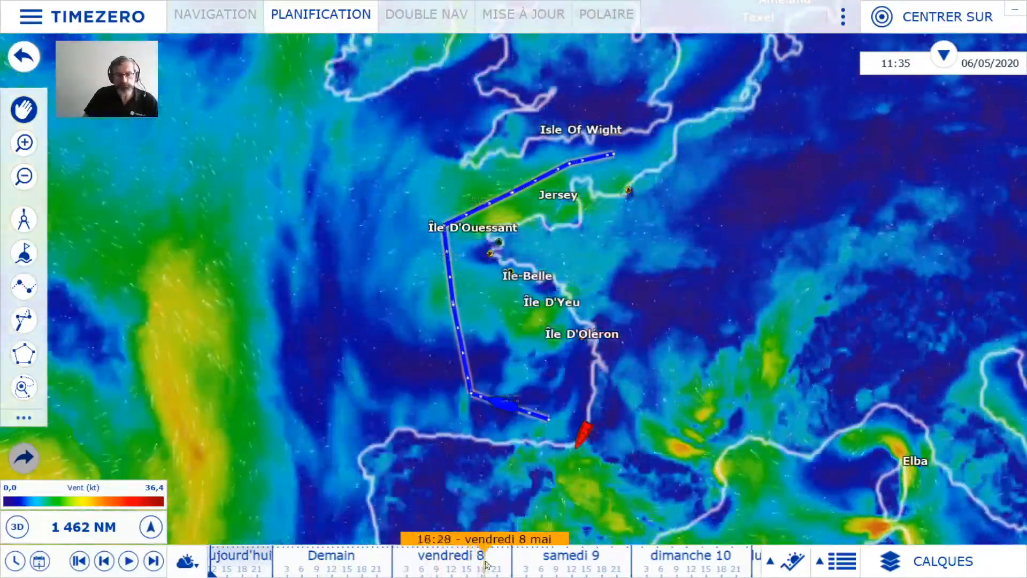
drag(487, 564, 571, 569)
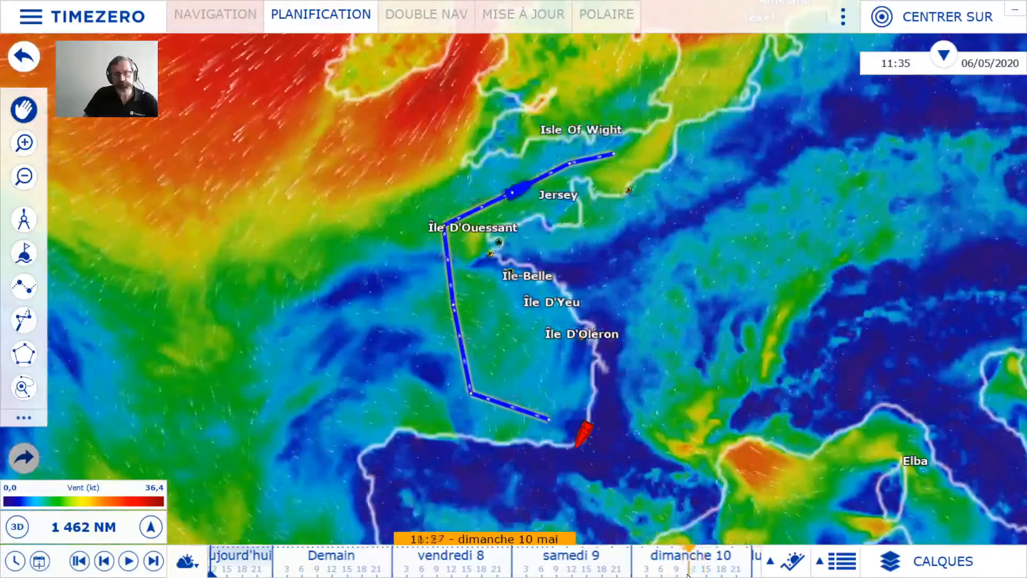
drag(688, 574, 730, 576)
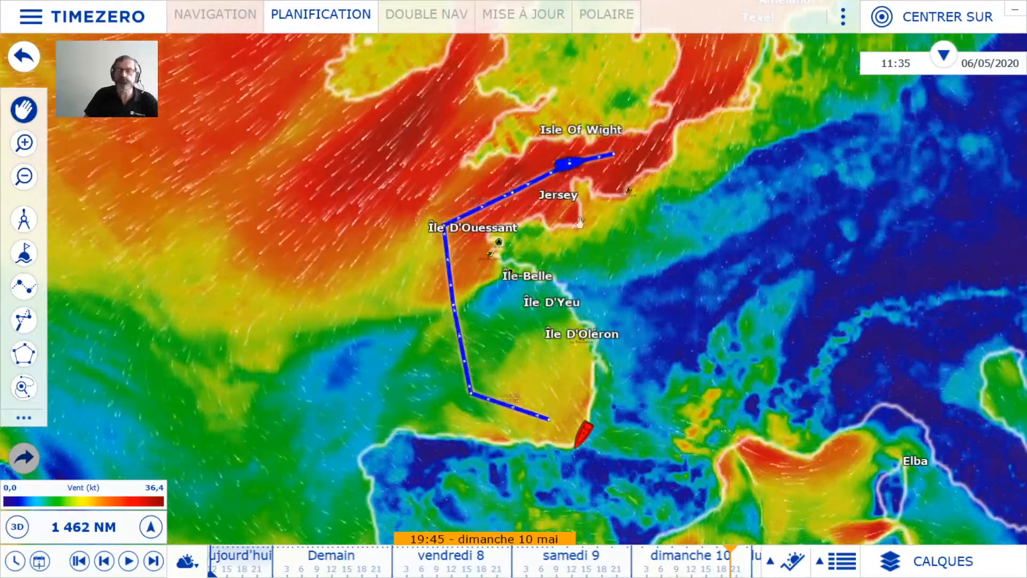
Show the weather information at the cursor position west of the Channel, and hide the information panel again
click(945, 56)
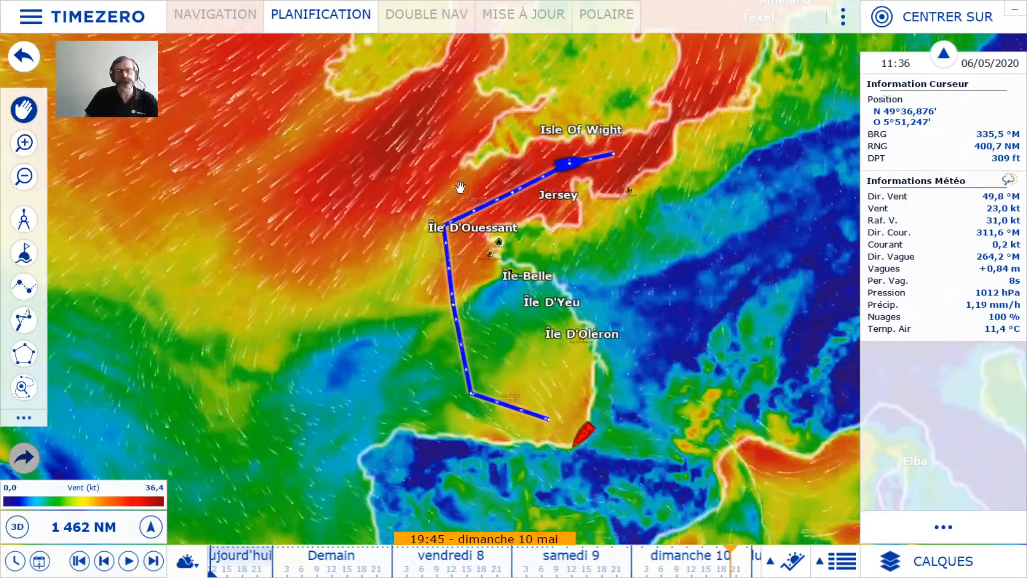
click(944, 55)
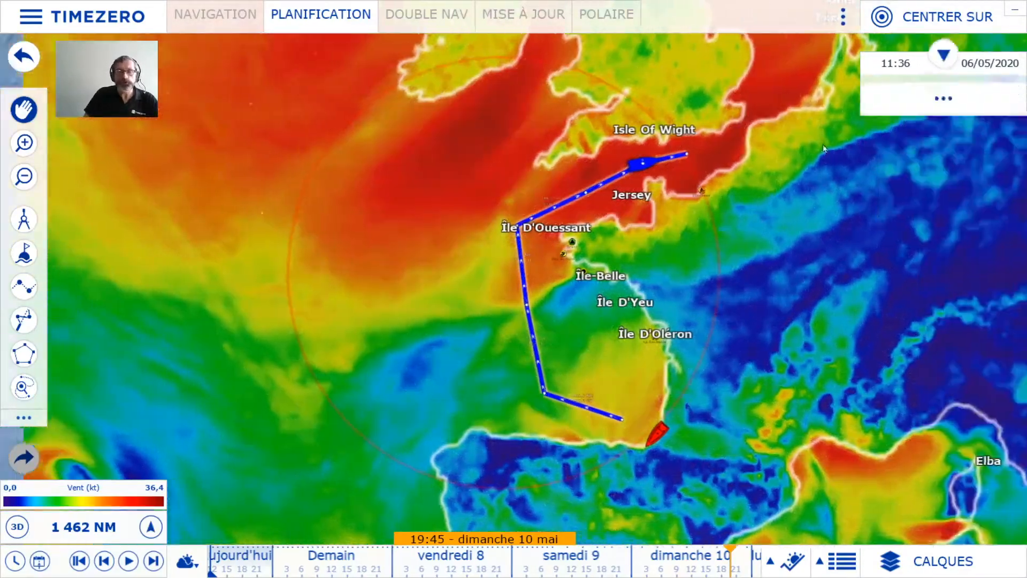
Open the layer settings and display the wave forecast with the Vagues weather preset
click(891, 571)
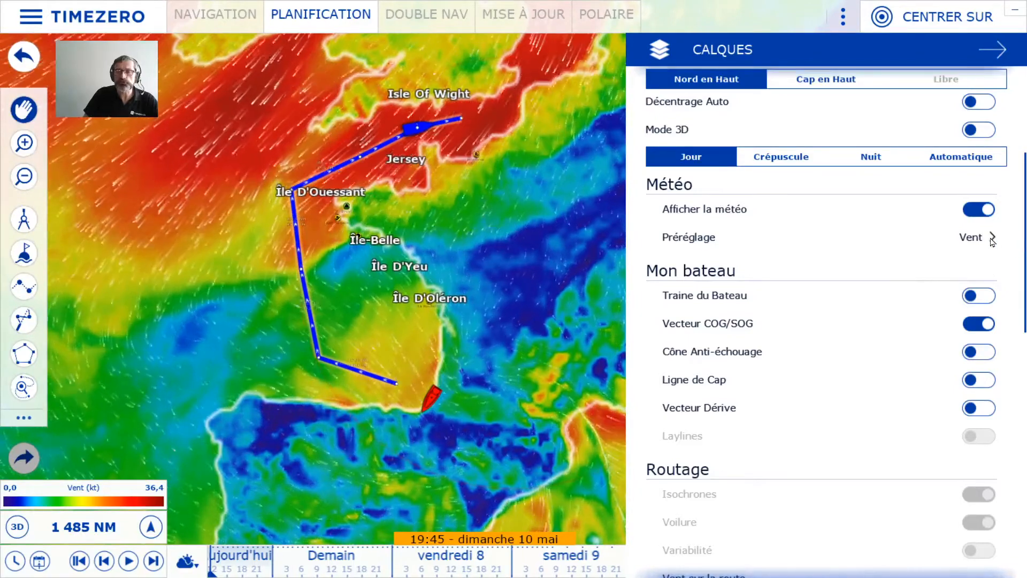
click(941, 237)
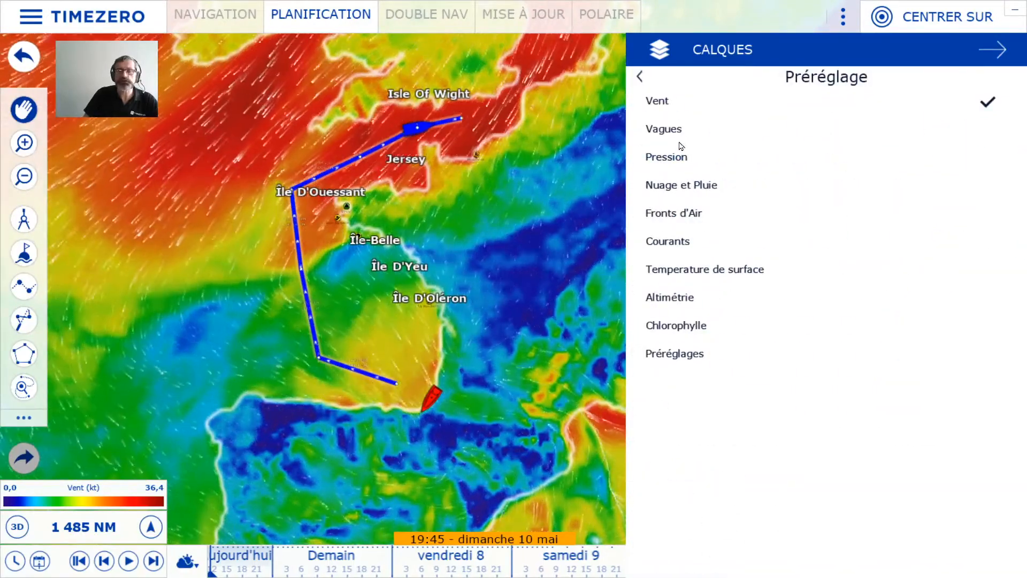
click(680, 141)
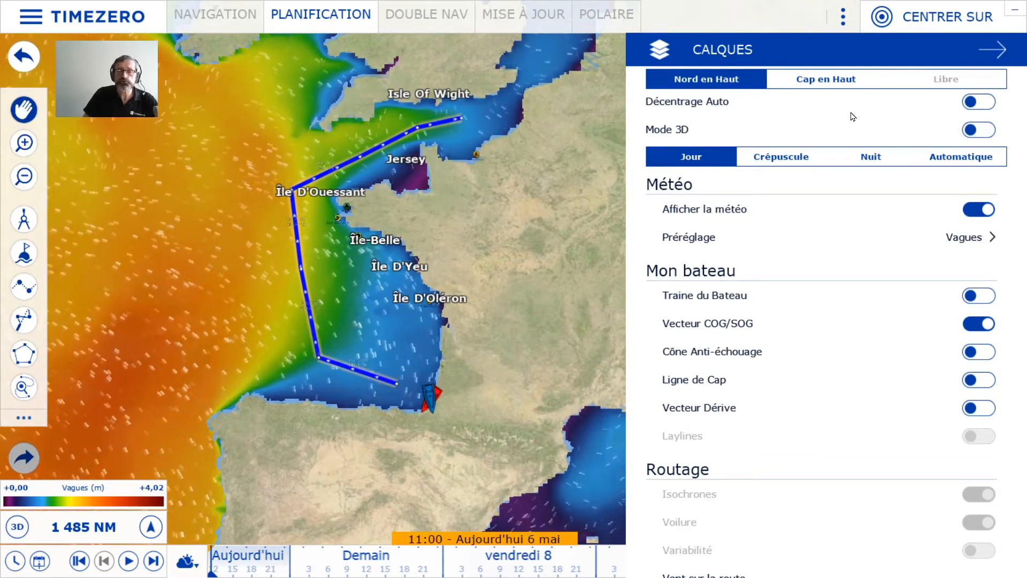
Display the Nuage et Pluie weather preset and move the forecast time to Friday 8 May at 03:58
click(972, 246)
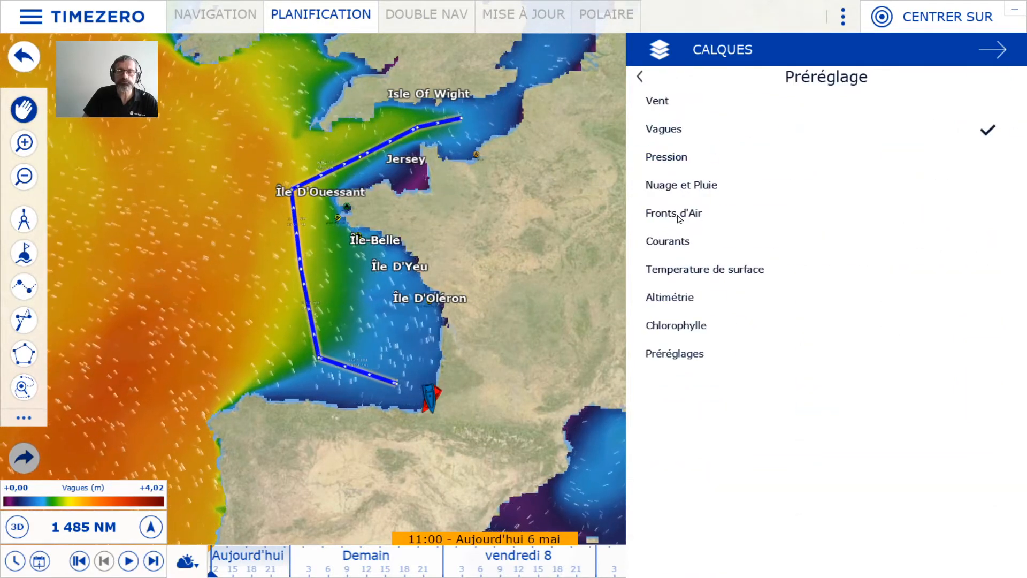
click(683, 185)
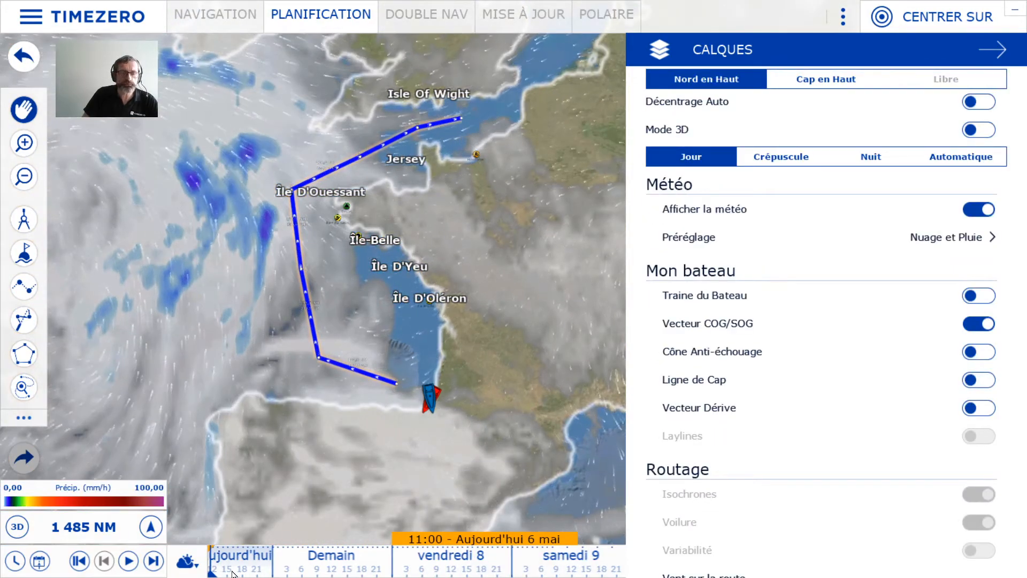
drag(232, 573, 413, 575)
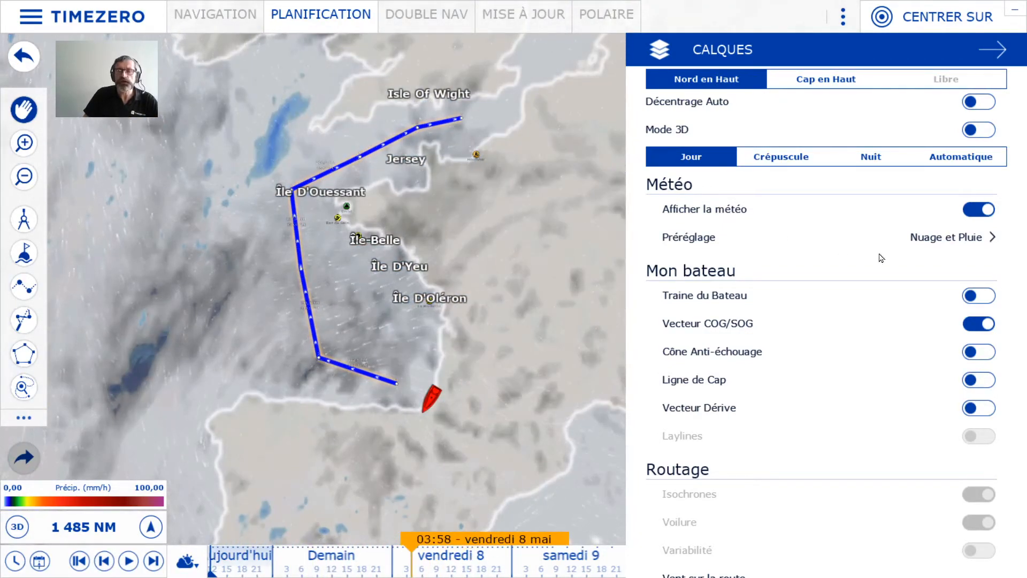
Select the customizable Préréglages preset, and try its wind particles, wind colouring and ocean current arrows off and on again
click(958, 240)
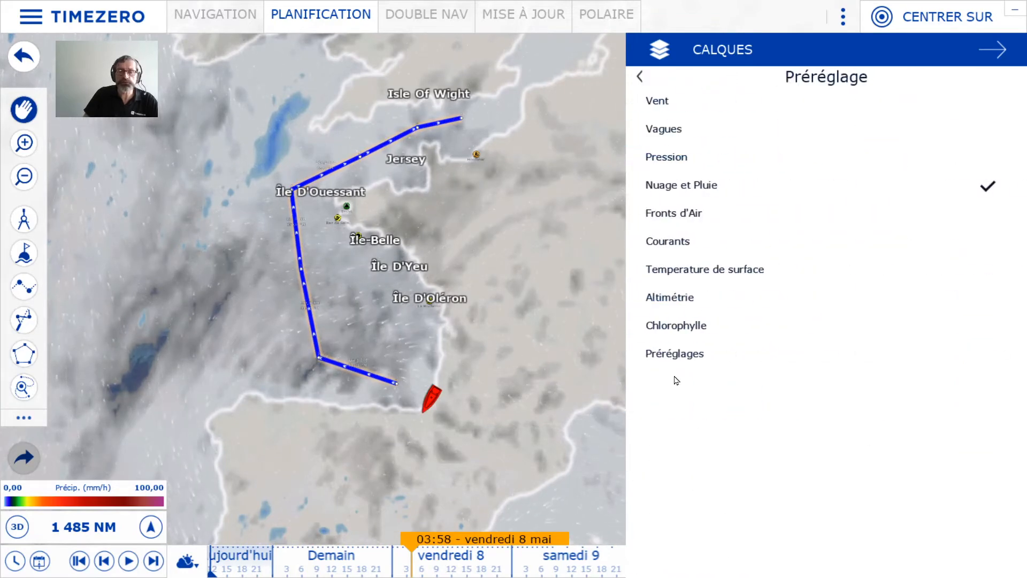
click(676, 355)
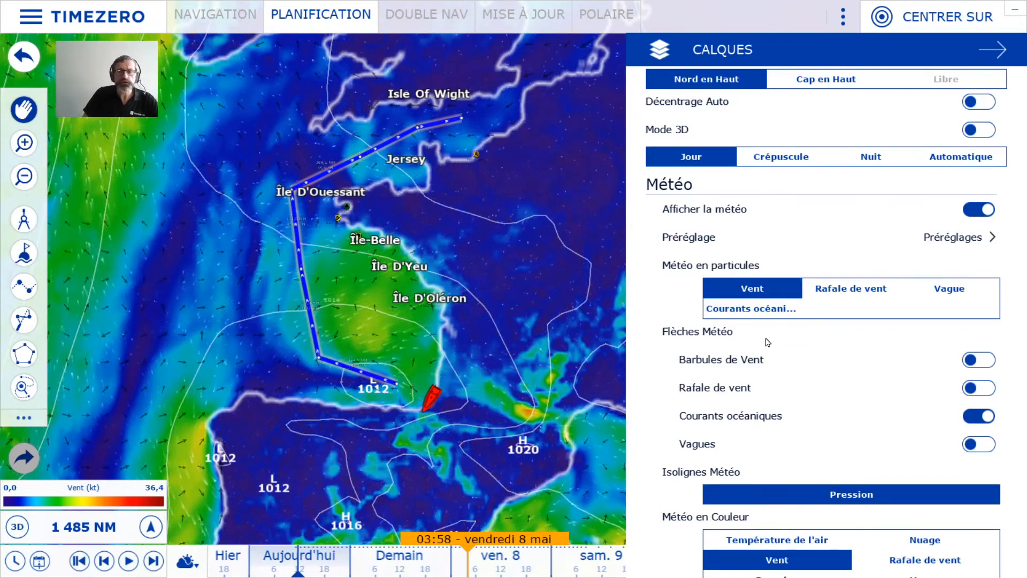
click(752, 290)
click(752, 290)
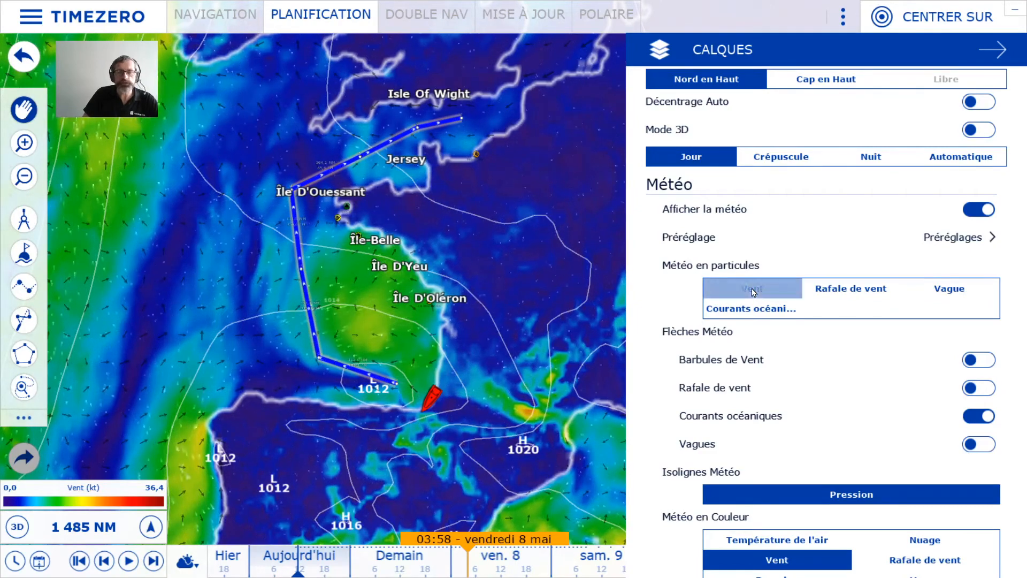
click(769, 562)
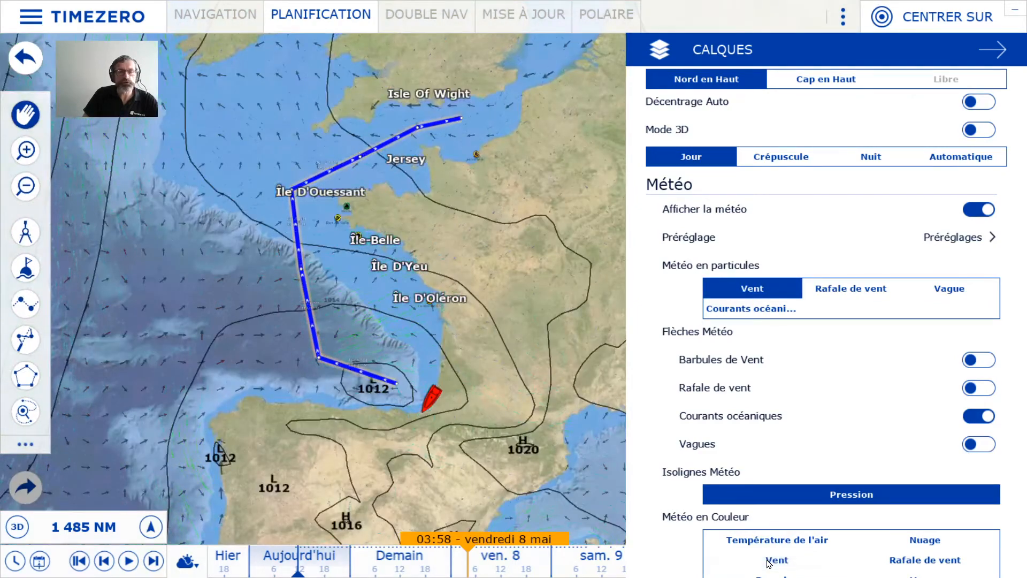
click(769, 561)
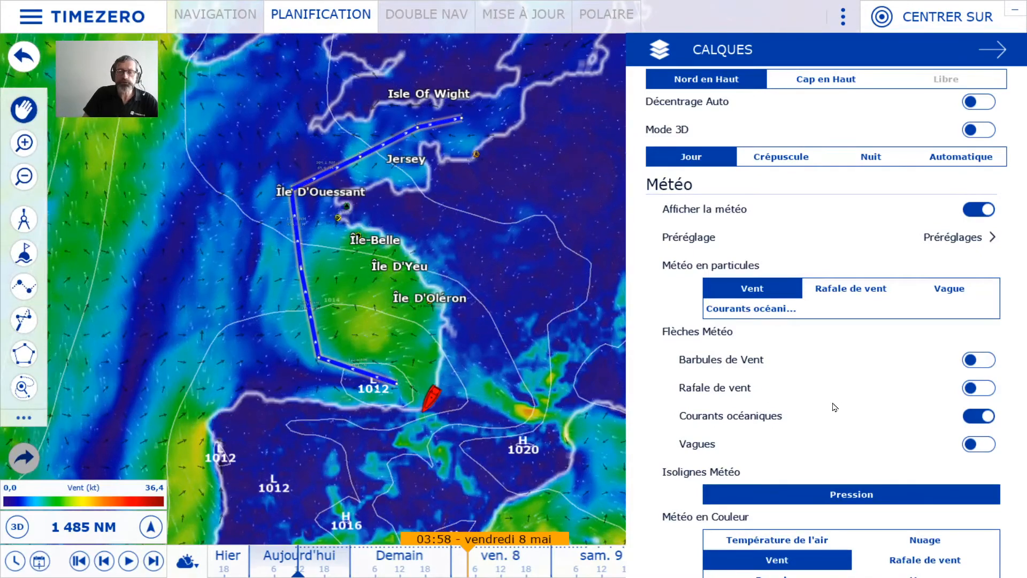
click(975, 420)
click(975, 420)
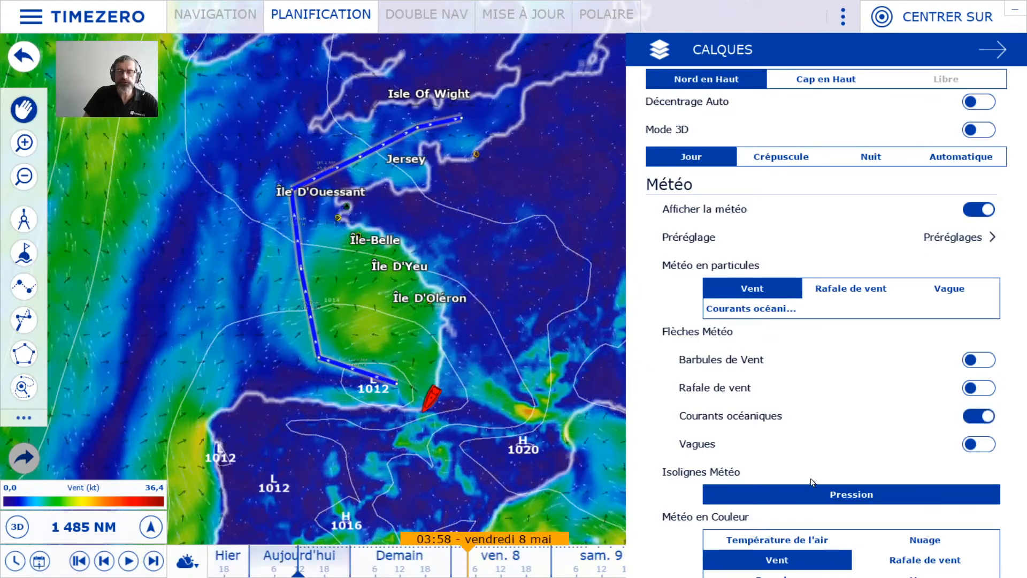
Hide the pressure isolines, and show them again over a wider area covering Europe
scroll(824, 468, down, 2)
click(877, 415)
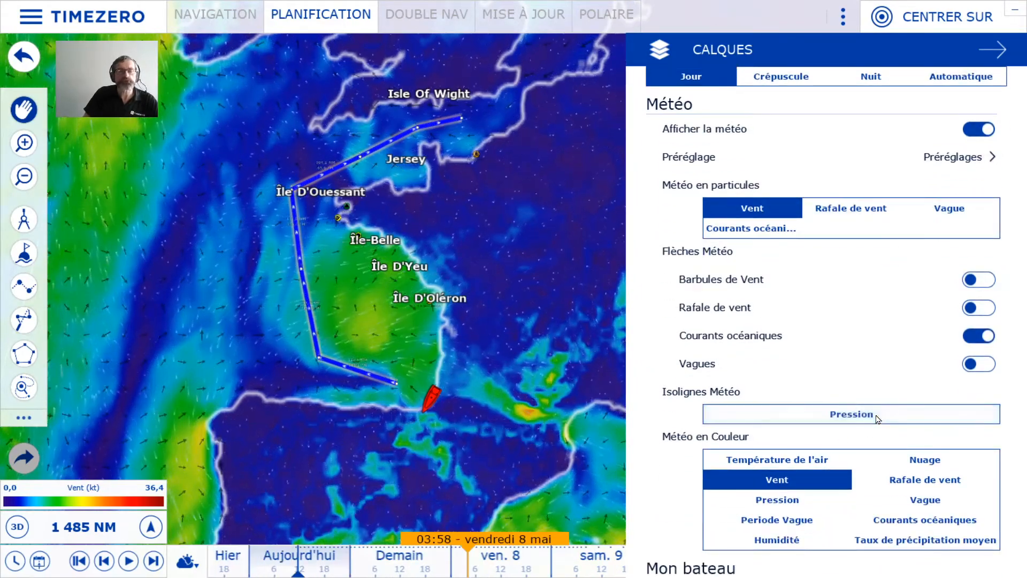
scroll(426, 327, down, 3)
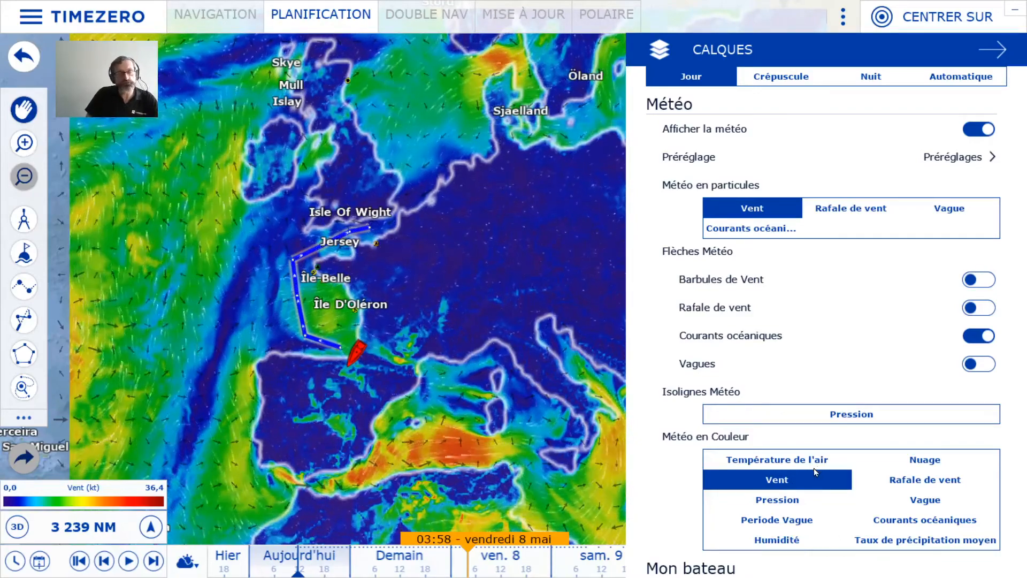
click(828, 417)
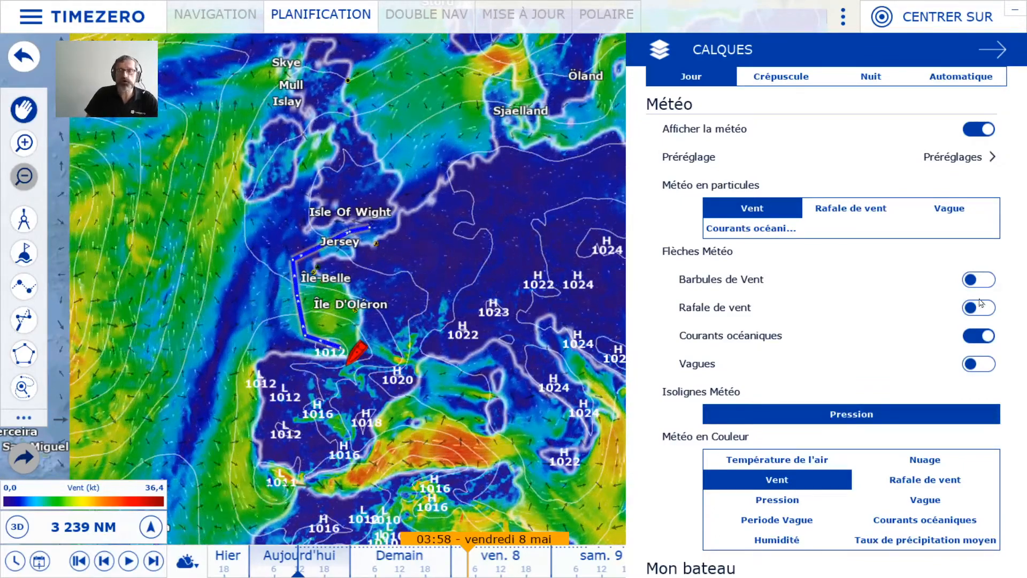
Switch the weather preset to Vent for comparison, and return to the customizable Préréglages preset
click(984, 158)
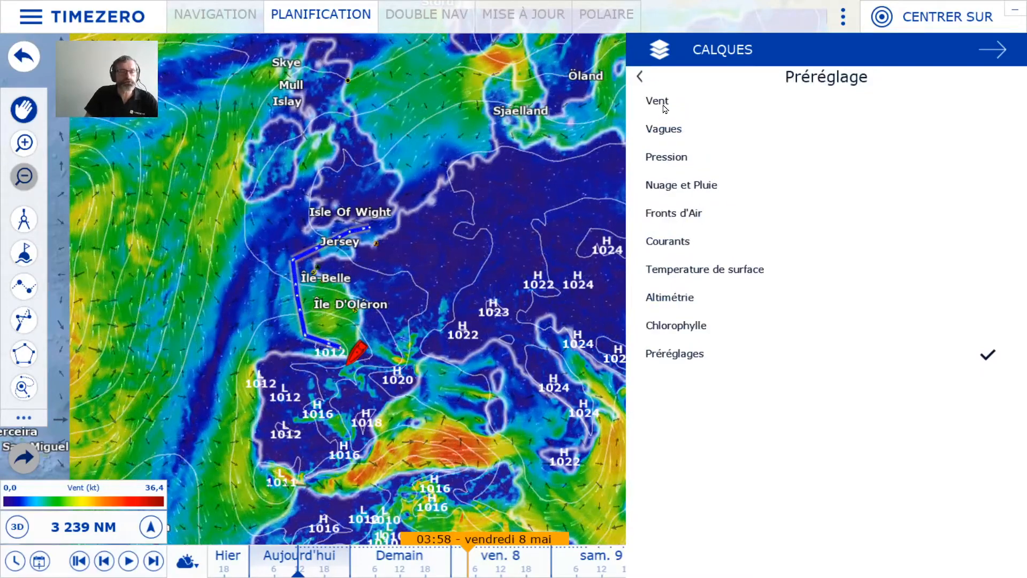
click(663, 102)
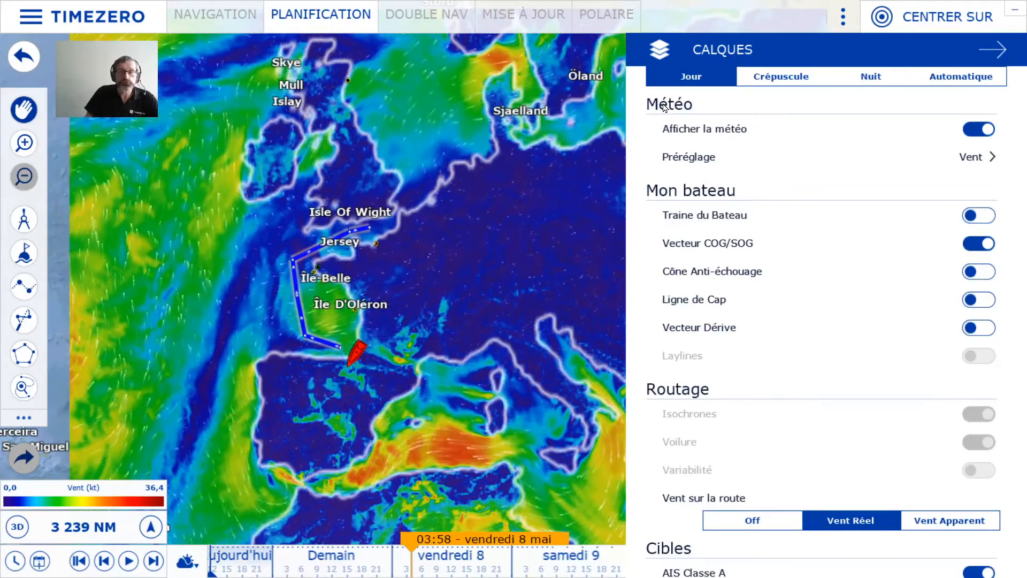
click(698, 159)
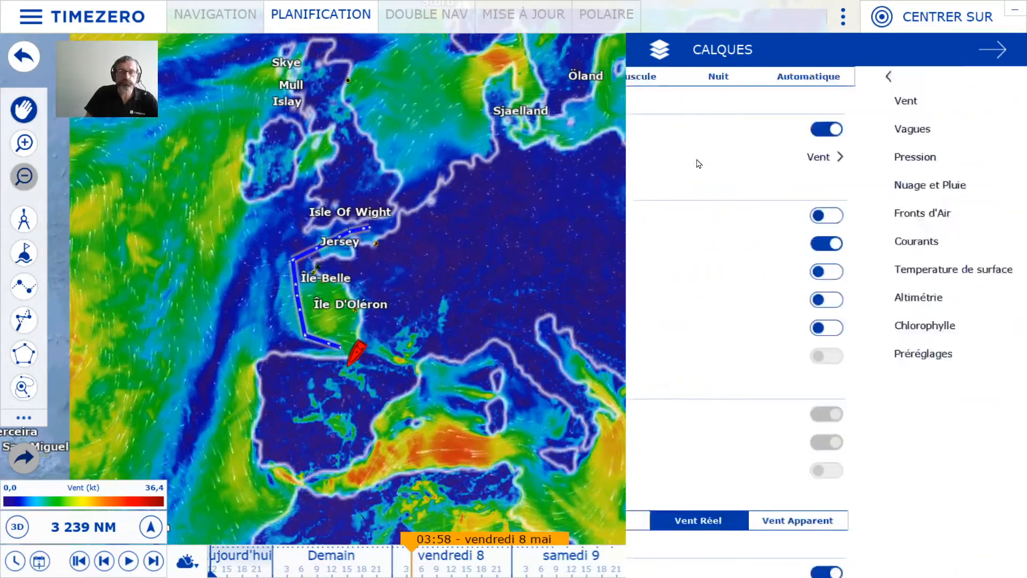
click(674, 354)
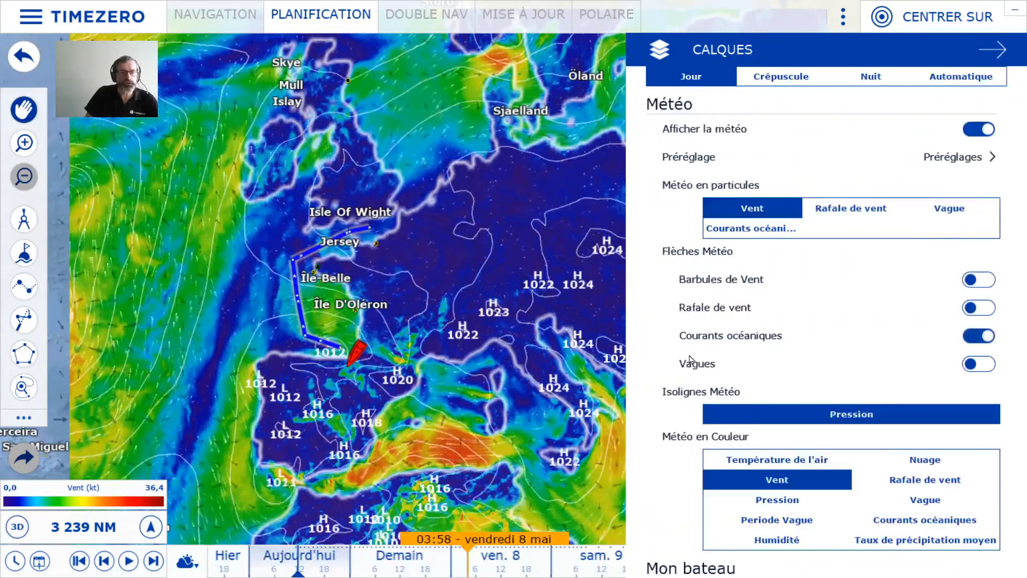
In the Préréglages preset, enable wind barbs, disable ocean current arrows and wind colouring, and inspect the barbs along the route
click(981, 281)
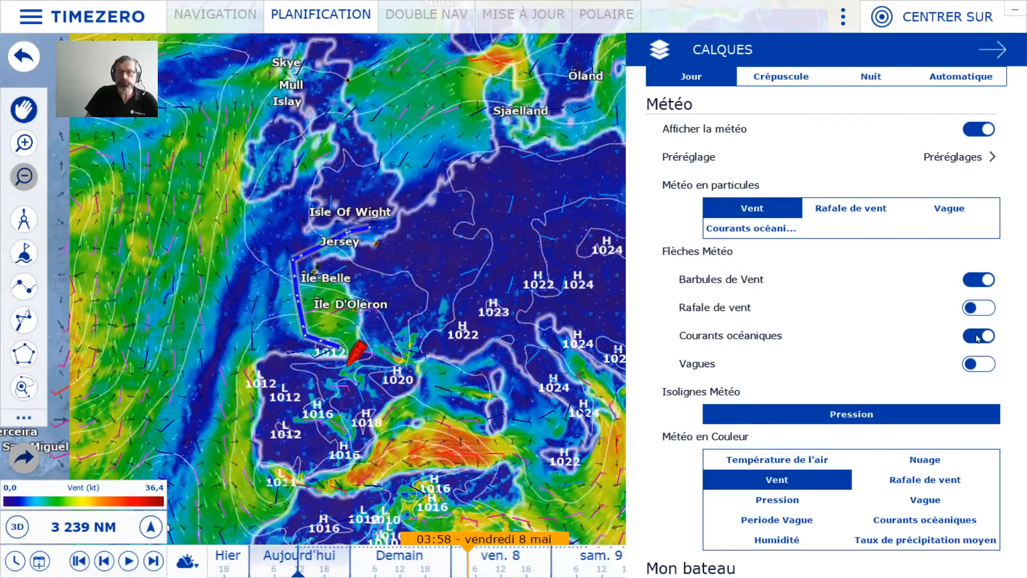
click(977, 336)
click(770, 480)
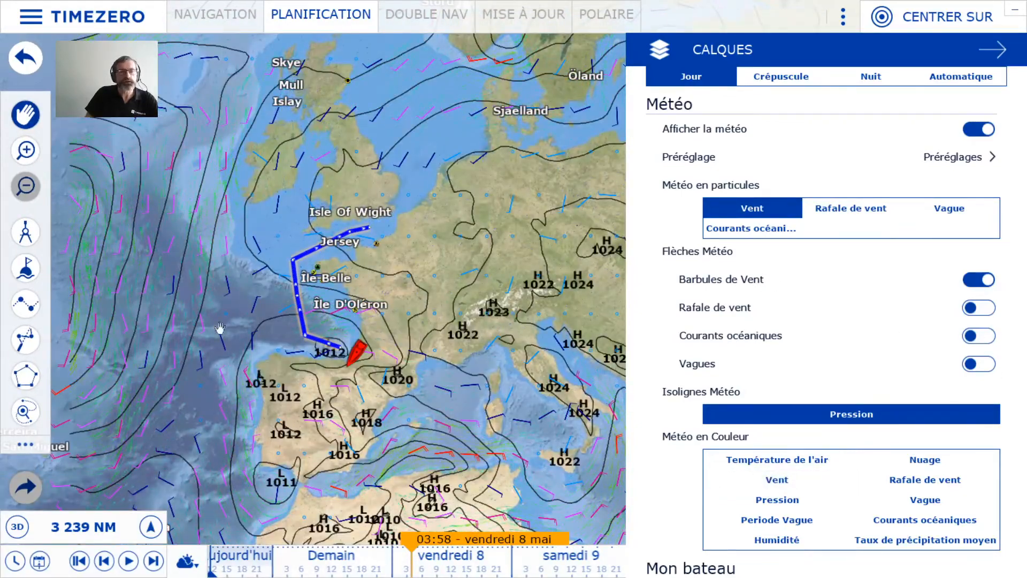
scroll(220, 328, up, 6)
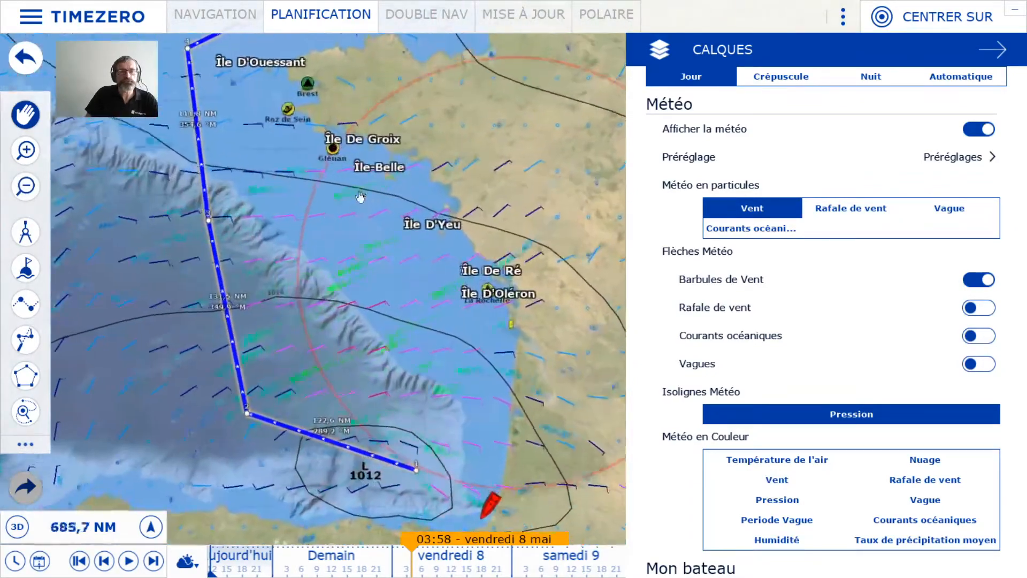
drag(361, 197, 317, 449)
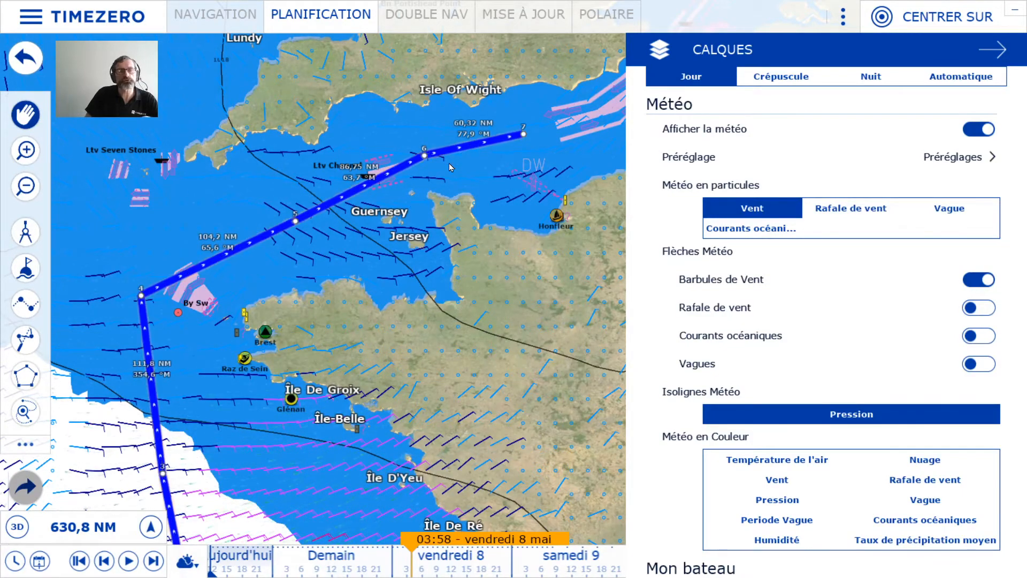
scroll(306, 131, down, 2)
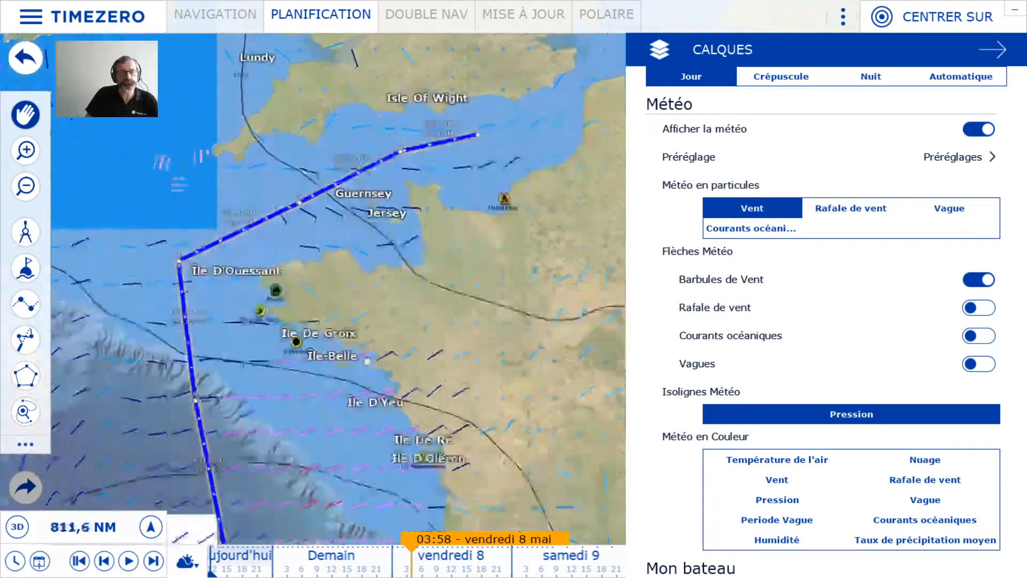
drag(367, 361, 365, 178)
drag(253, 290, 332, 340)
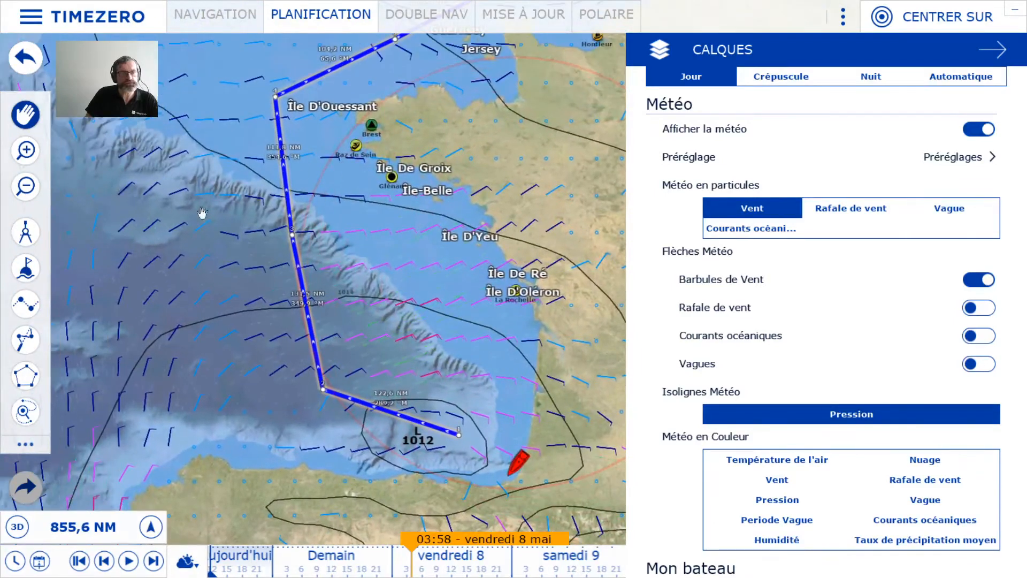
Restore the Vent weather preset and close the layer settings
click(960, 158)
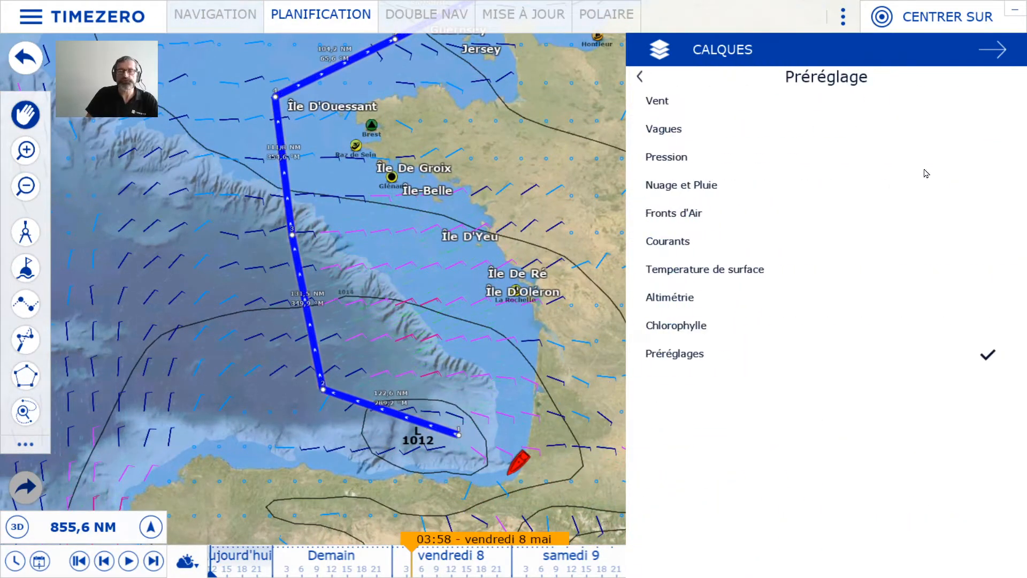
click(670, 108)
click(991, 60)
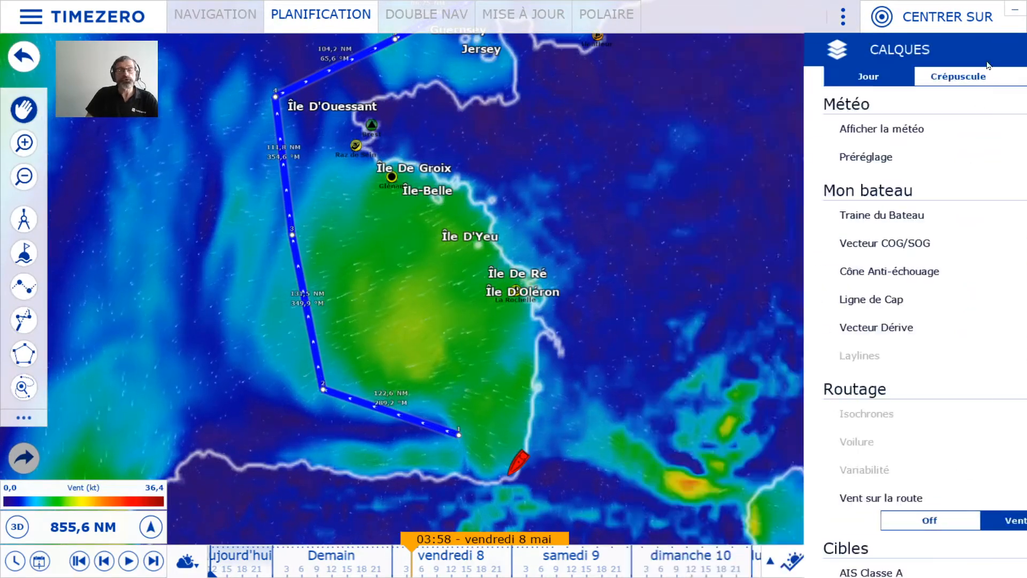
Set the timeline to Route mode, and display the wind graph along the route beneath the chart
scroll(486, 344, down, 5)
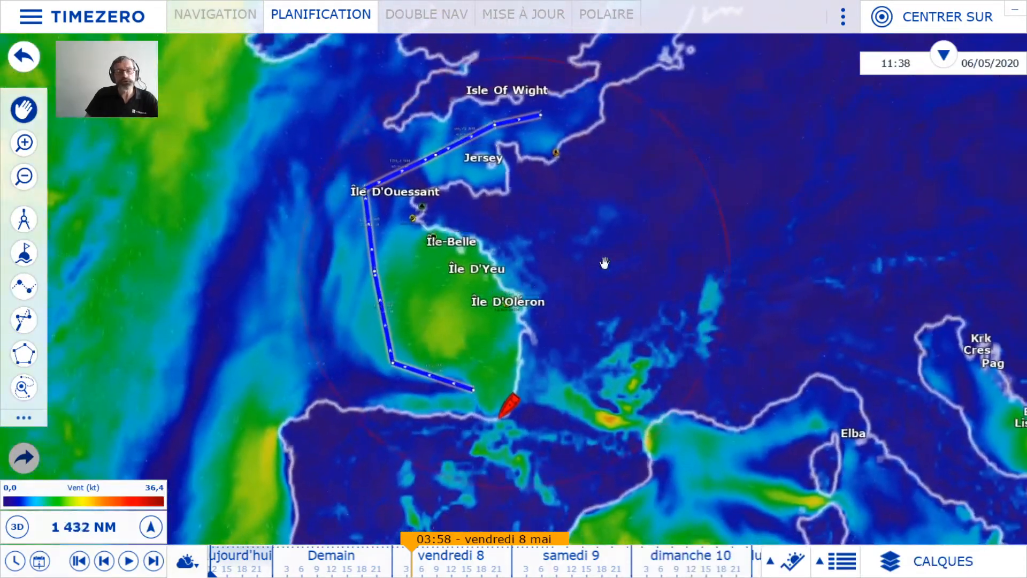
drag(605, 263, 574, 324)
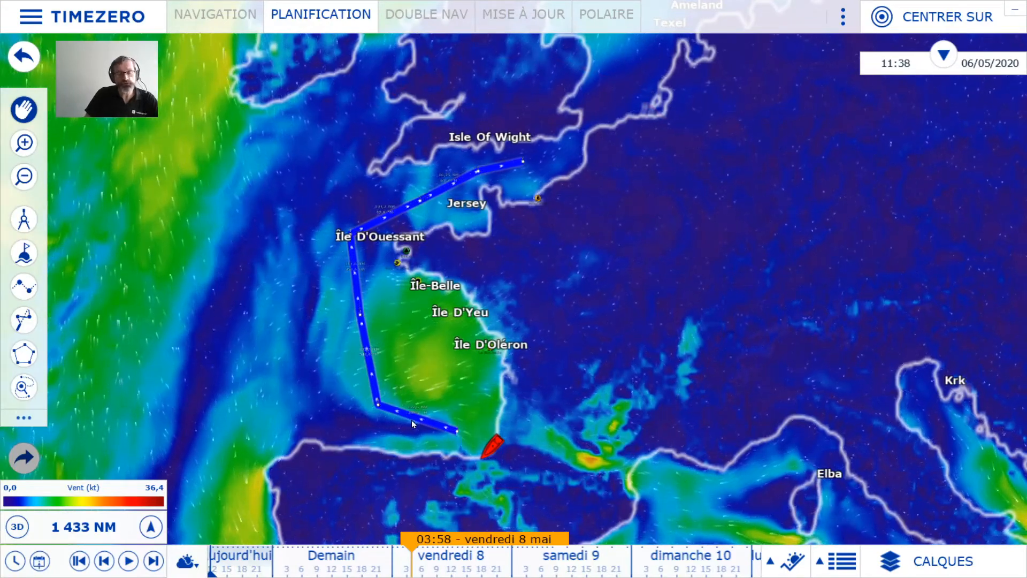
click(184, 560)
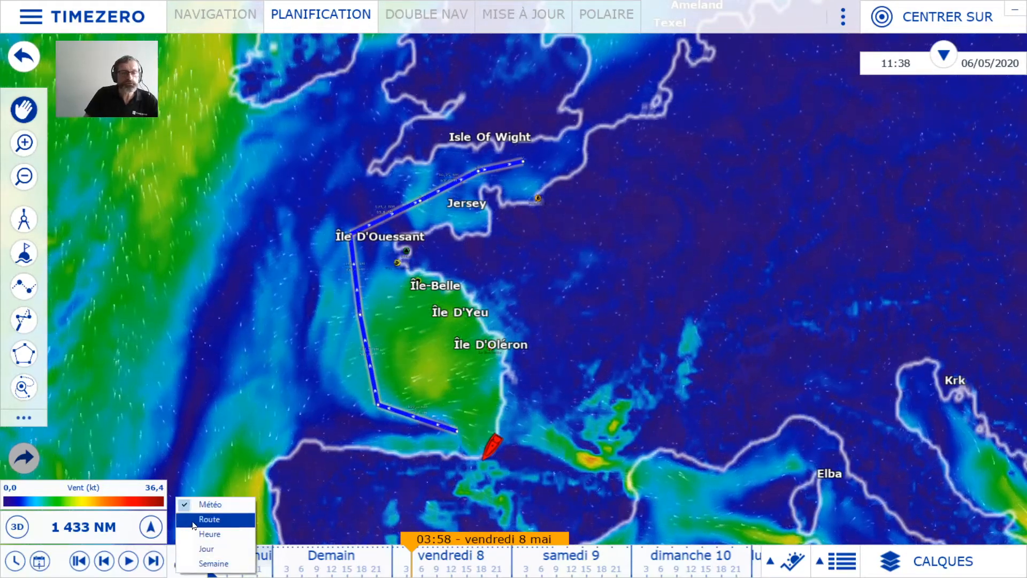
click(209, 519)
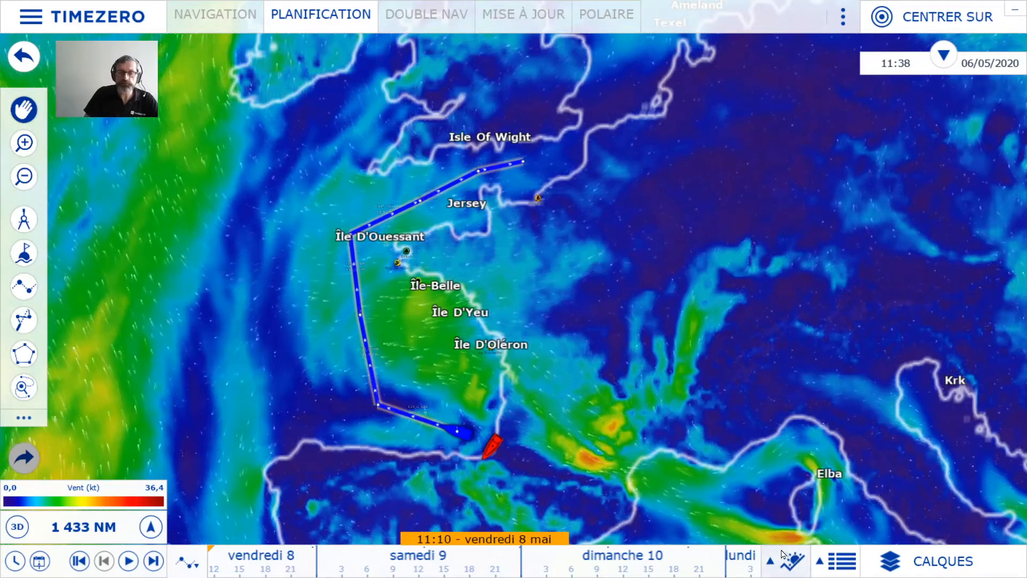
click(770, 562)
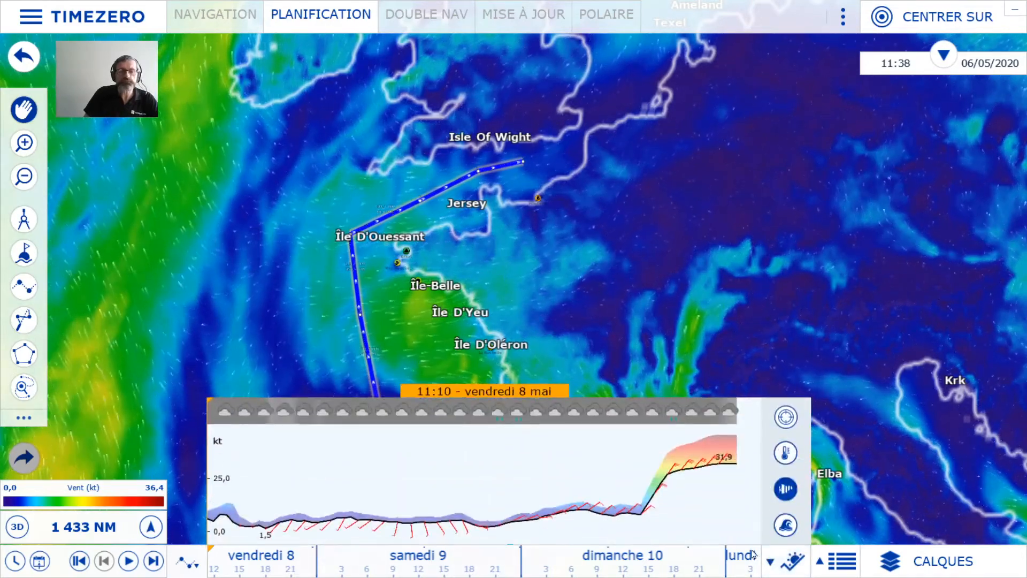
drag(578, 289, 505, 196)
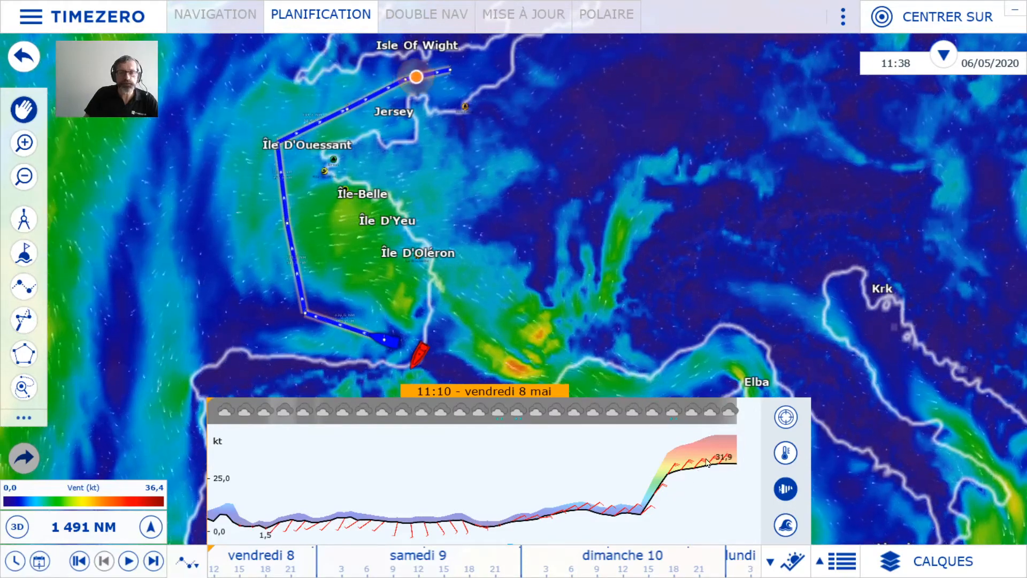
Move the forecast time along the route's wind graph to 22:25 on Sunday 10 May and back to 06:15 to compare conditions
mouse_move(229, 513)
mouse_down()
mouse_move(426, 524)
mouse_move(629, 516)
mouse_move(691, 491)
mouse_move(664, 493)
mouse_move(698, 488)
mouse_move(664, 493)
mouse_move(739, 498)
mouse_move(713, 497)
mouse_up()
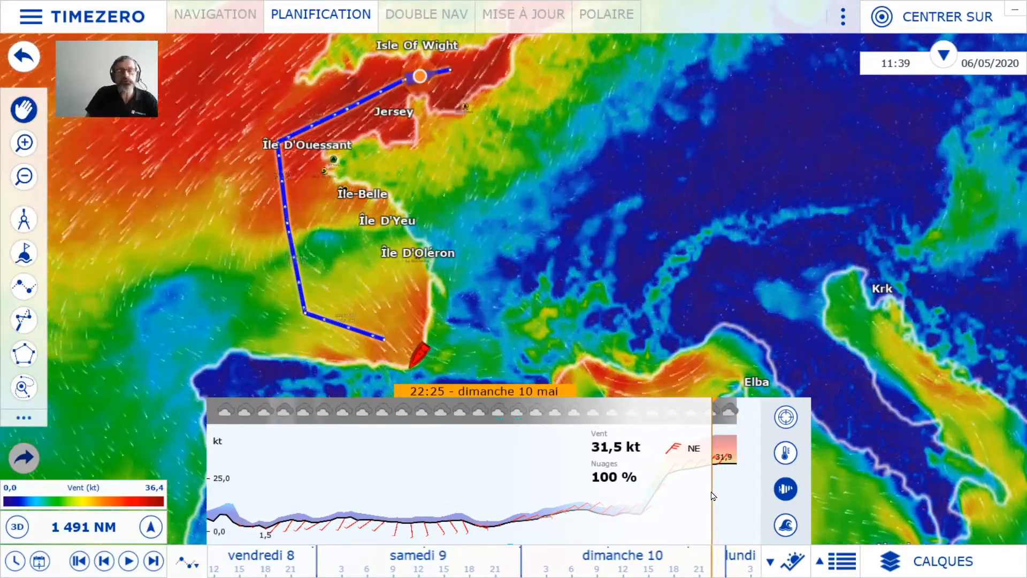
mouse_move(713, 497)
mouse_down()
mouse_move(731, 498)
mouse_move(559, 499)
mouse_move(616, 500)
mouse_move(574, 500)
mouse_up()
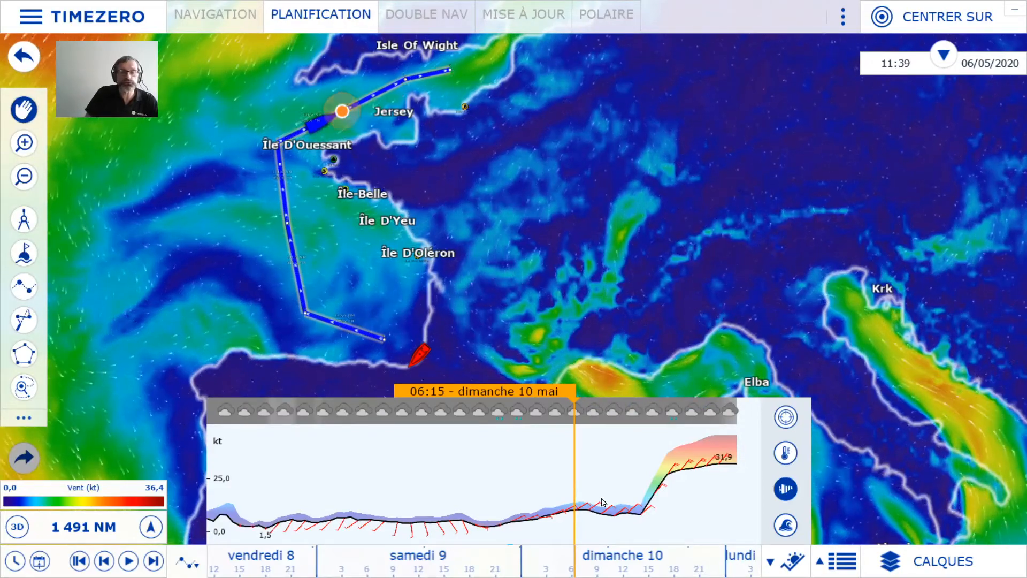
Display the wind graph for a point at sea just north of the Cotentin peninsula, and move the forecast time to 23:09 on 7 May
click(785, 418)
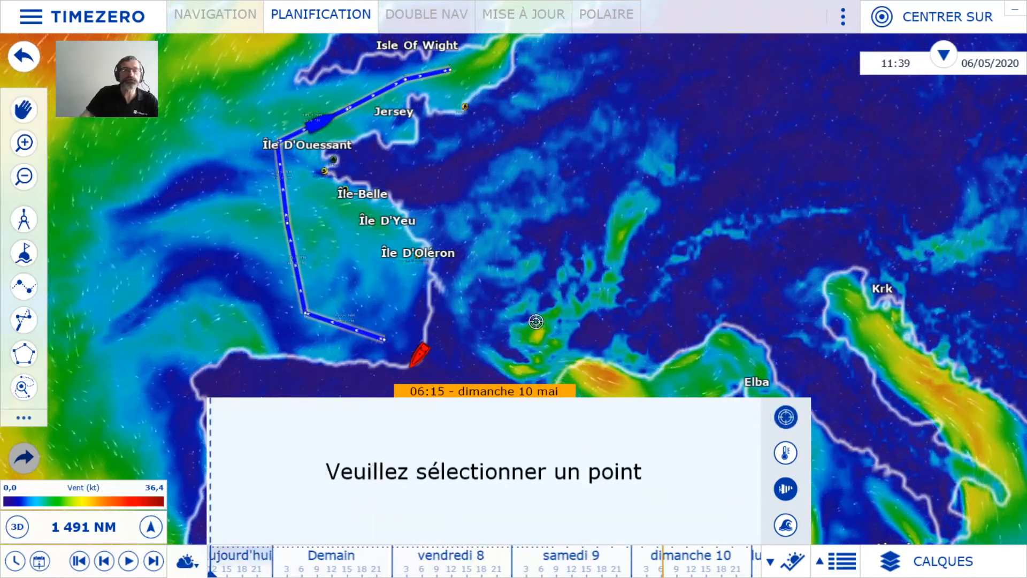
scroll(454, 99, up, 4)
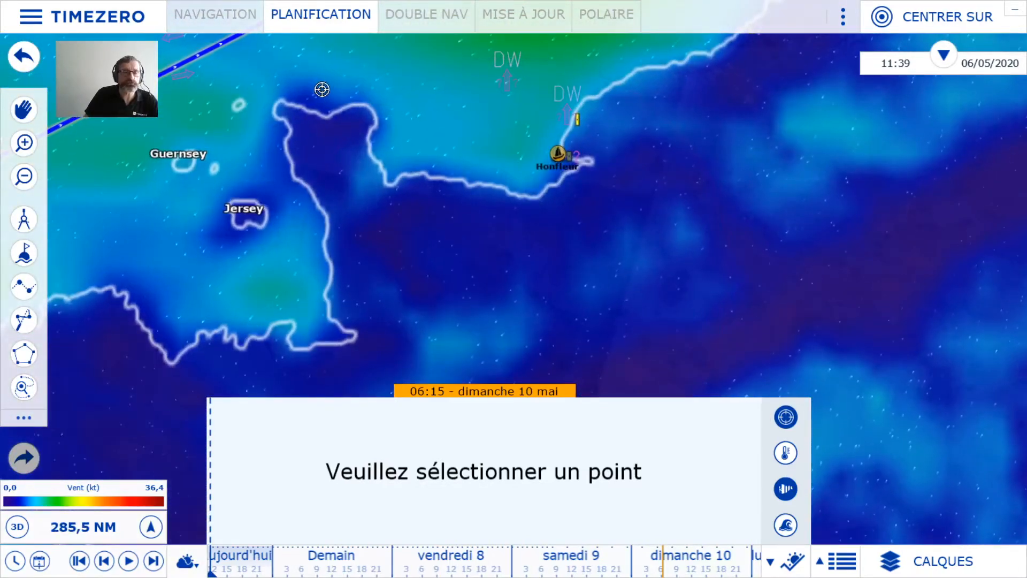
click(321, 90)
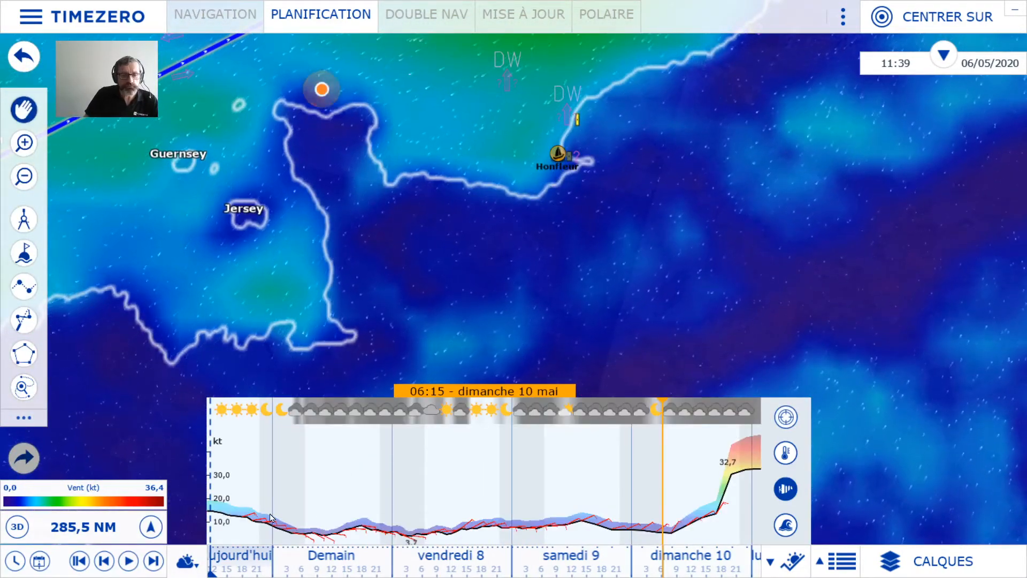
drag(268, 517, 386, 506)
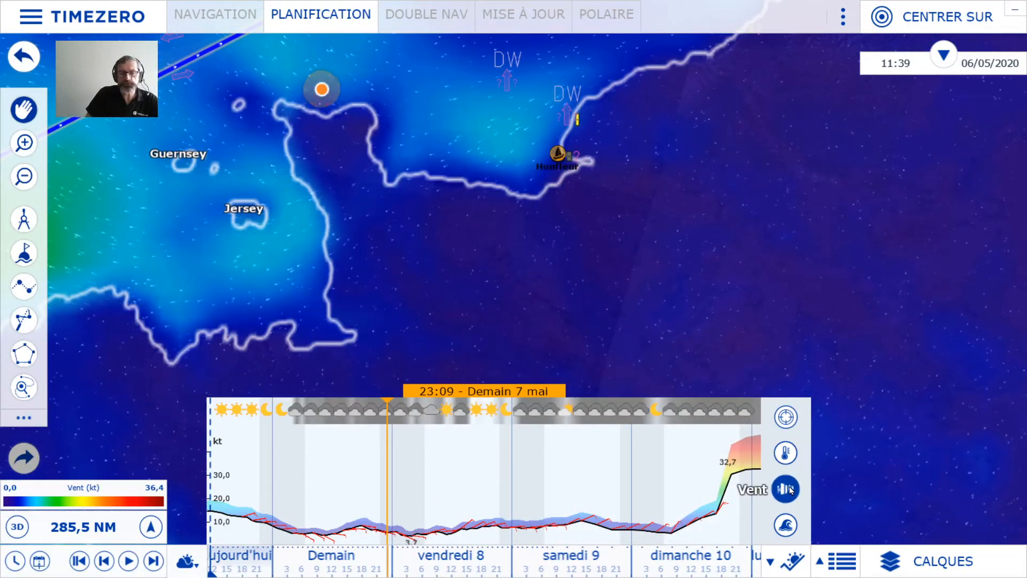
Show the wave graph for the chosen point, move the forecast time to 14:33 on Friday 8 May, and hide the graph
click(785, 525)
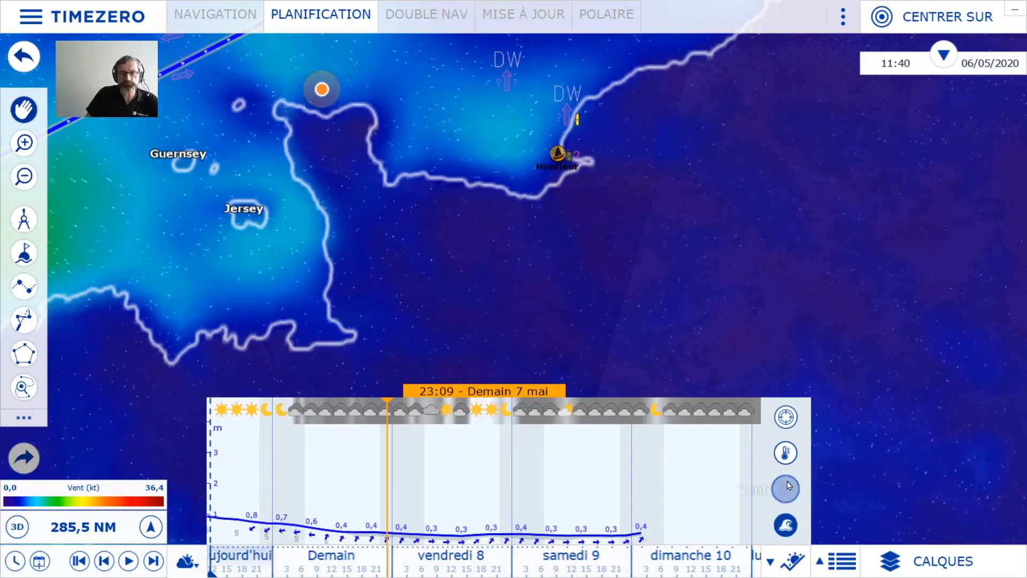
drag(425, 500, 464, 492)
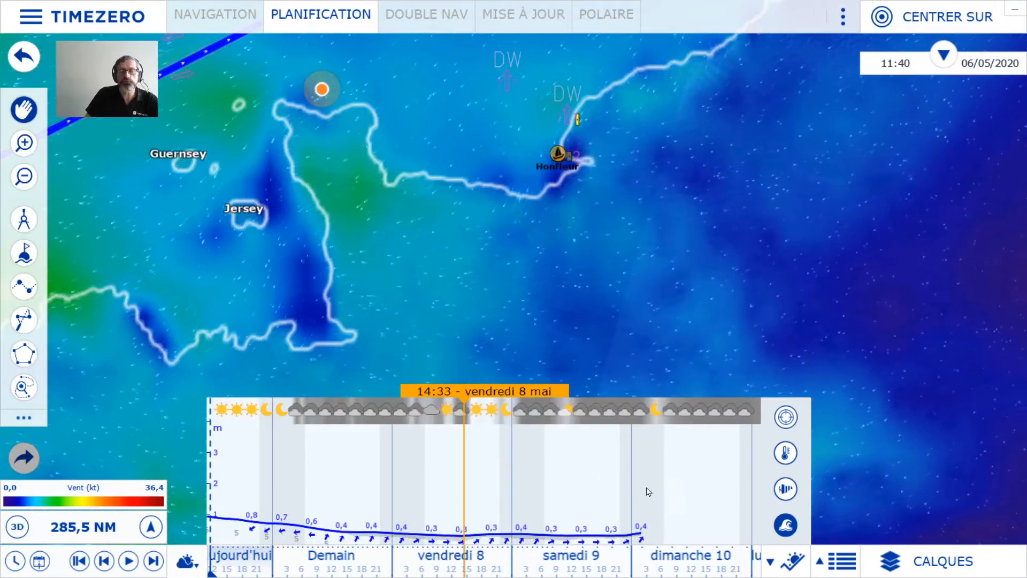
click(771, 563)
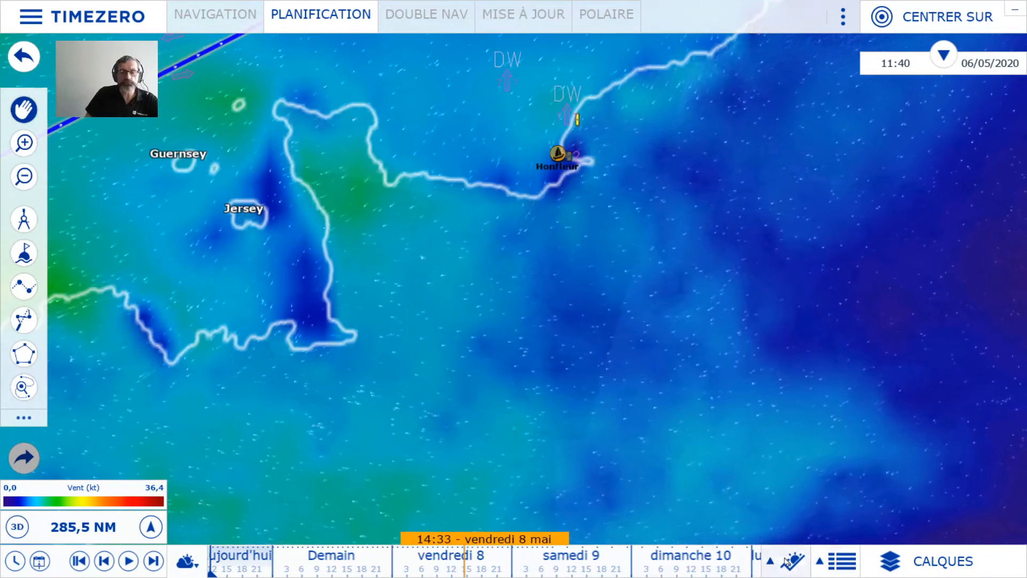
Display the meteogram of route Rte 2020-05-06 from the route itself, and close it after viewing
scroll(449, 321, down, 4)
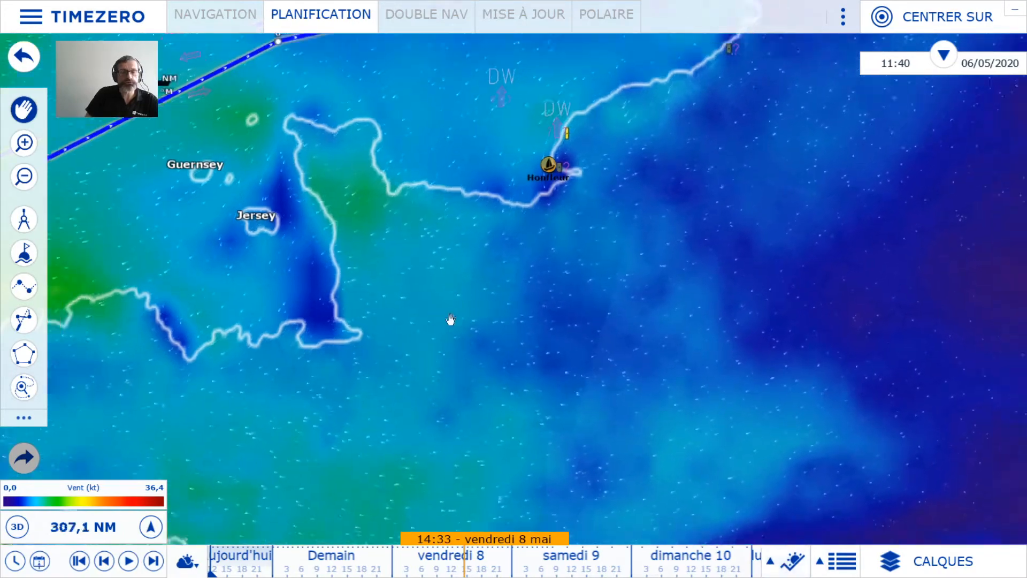
drag(402, 338, 646, 326)
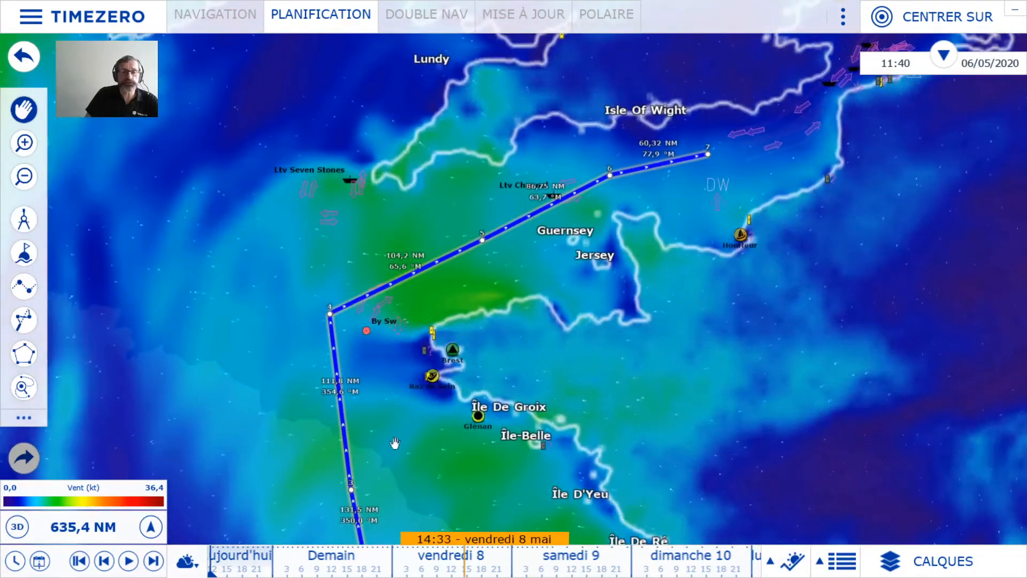
right_click(431, 265)
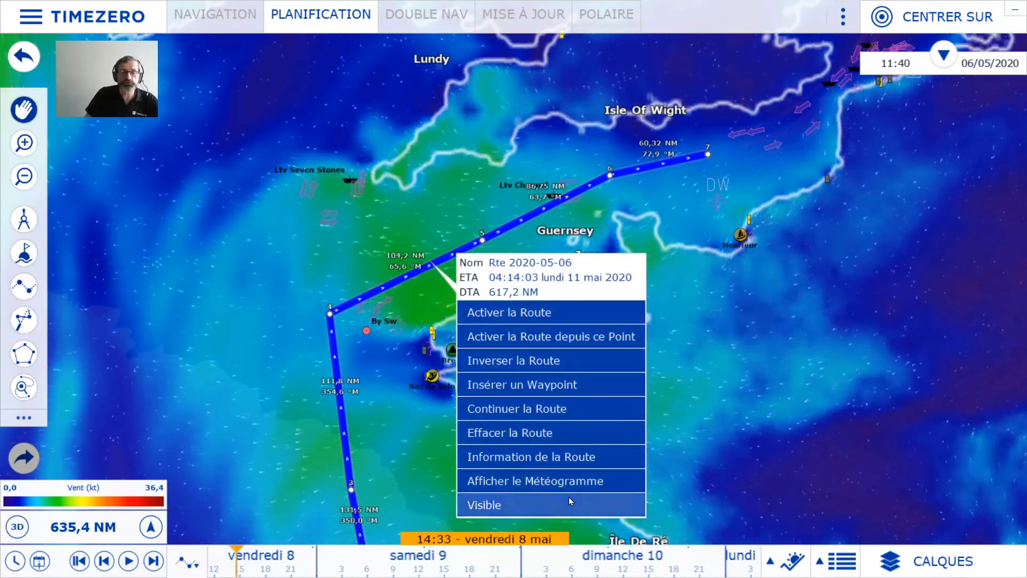
click(568, 481)
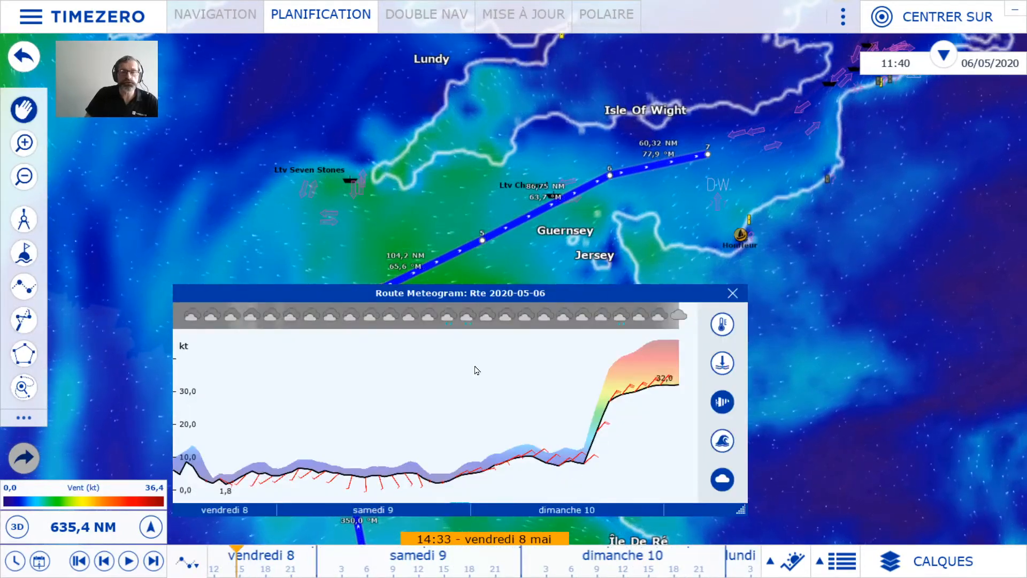
click(733, 293)
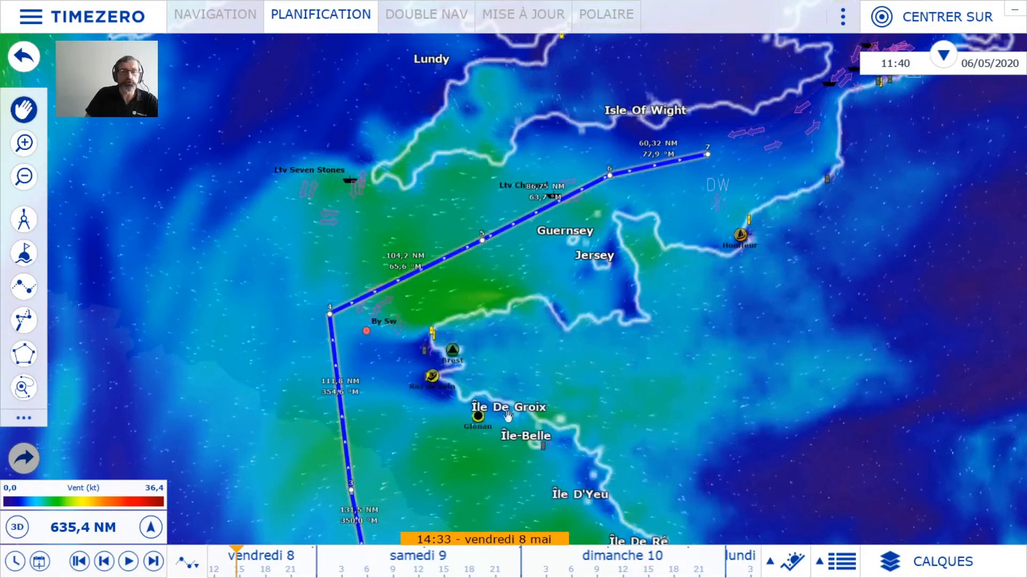
Display the meteogram for a point at sea just off La Rochelle, read the forecast along it, and close it
drag(503, 497, 404, 237)
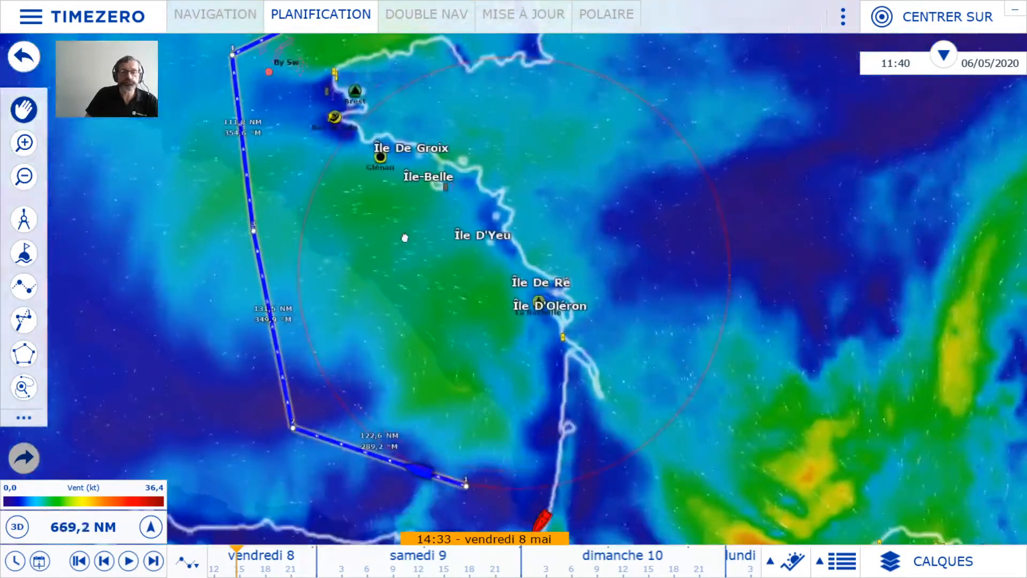
scroll(566, 366, up, 5)
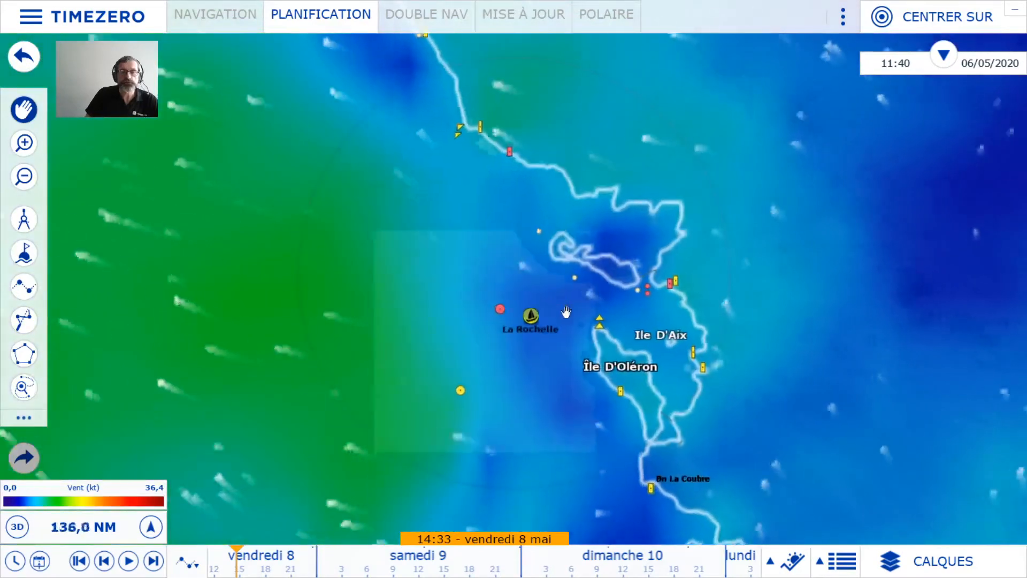
right_click(526, 280)
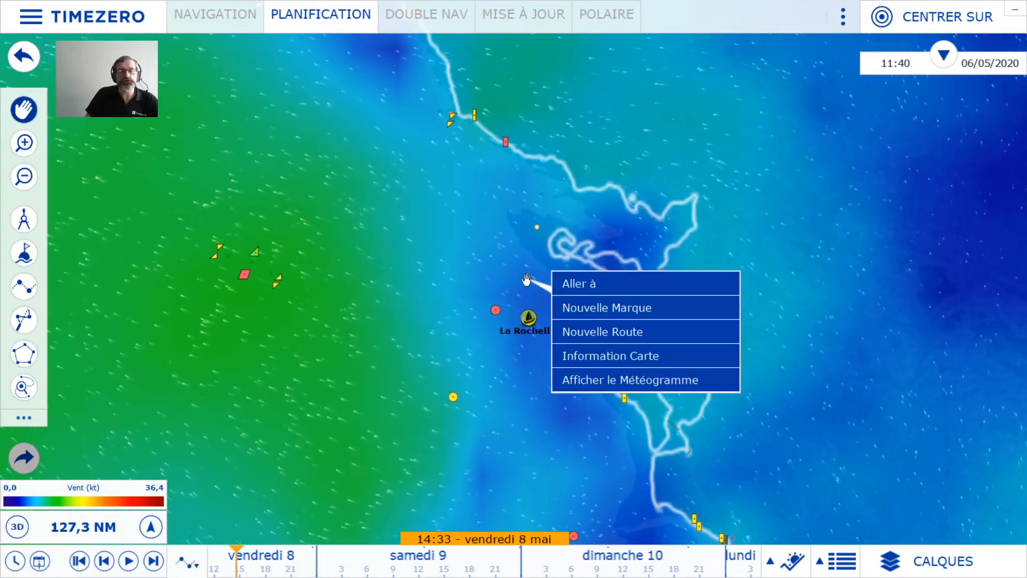
click(646, 380)
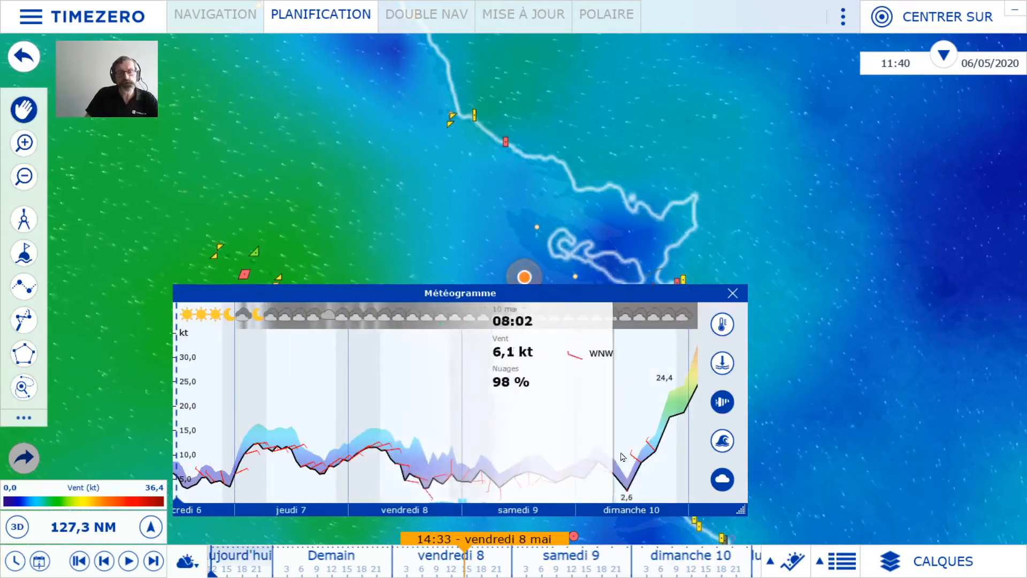
click(733, 292)
Open the weather information for a point west of the route, review each parameter's model and run date, and close it
scroll(292, 321, up, 3)
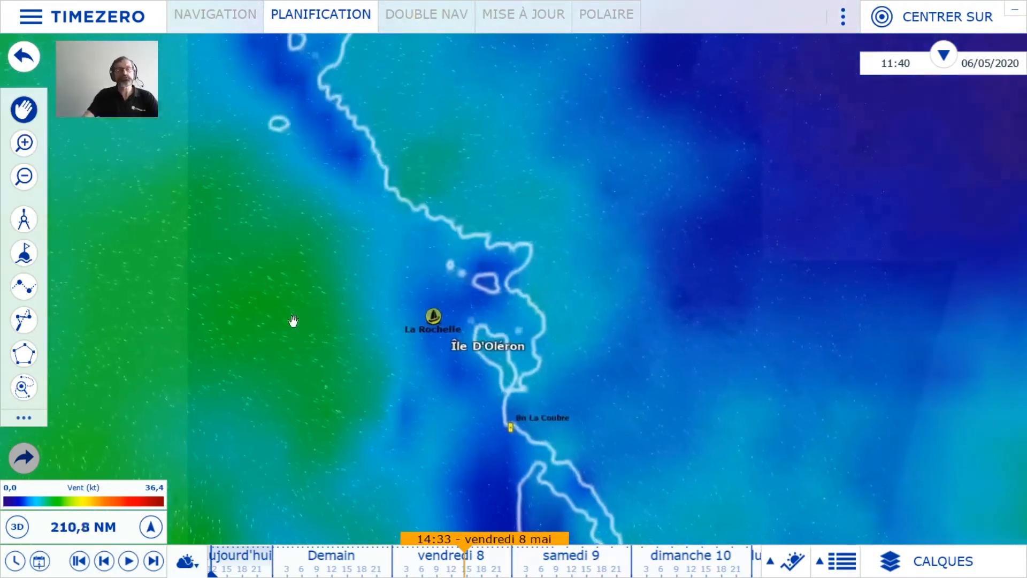
scroll(298, 337, down, 5)
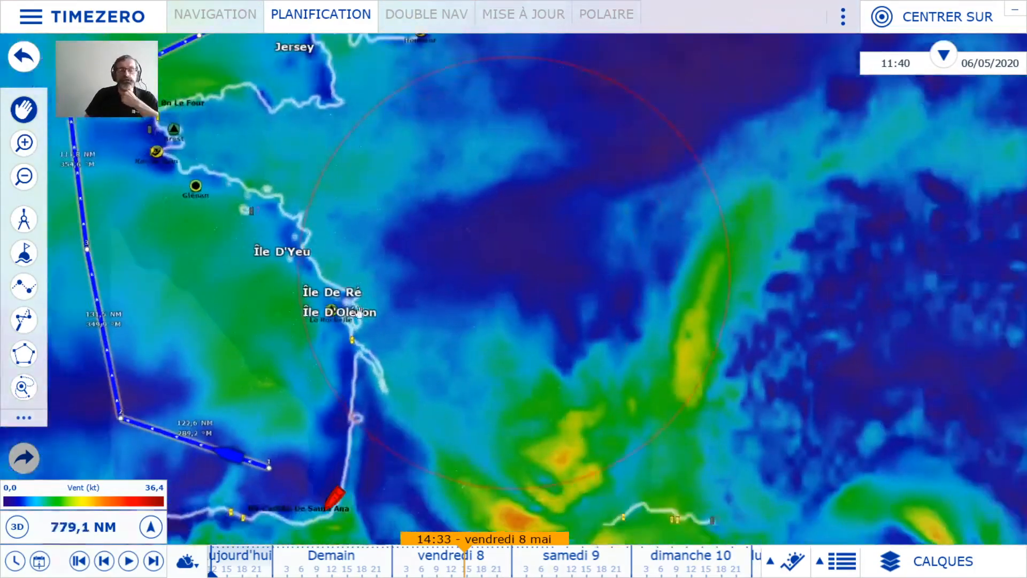
scroll(359, 313, down, 4)
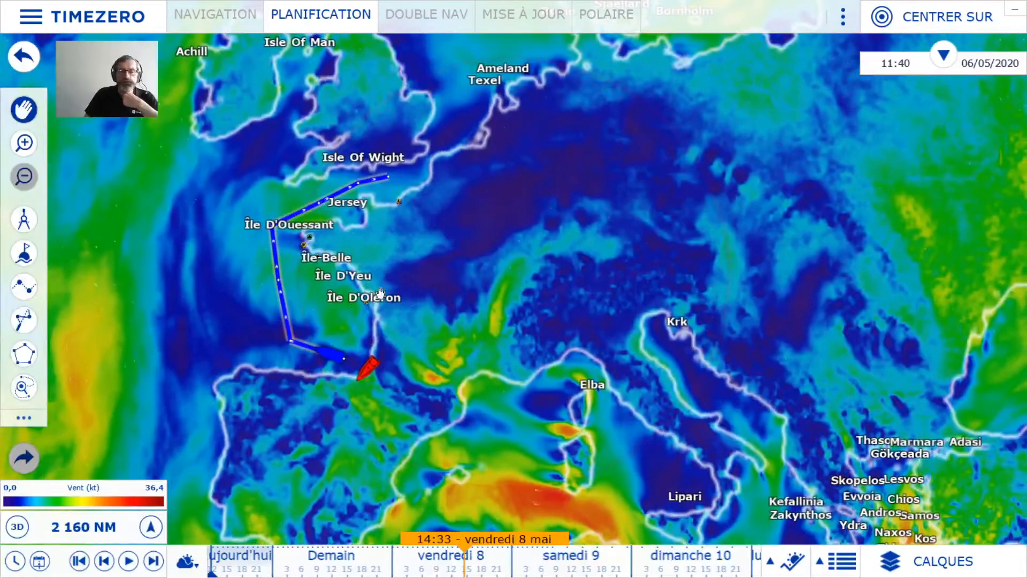
drag(380, 293, 529, 336)
scroll(451, 386, up, 3)
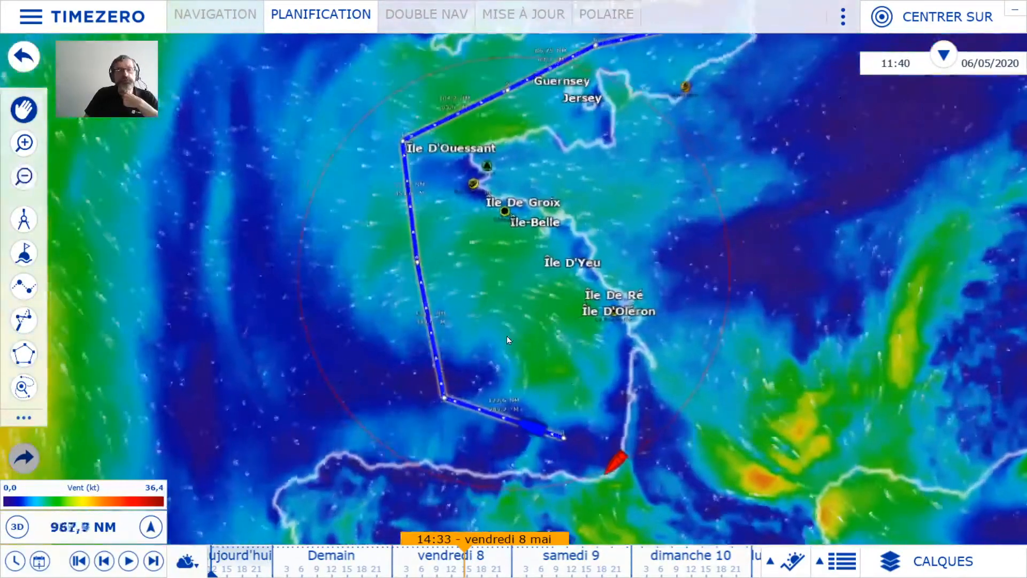
right_click(346, 291)
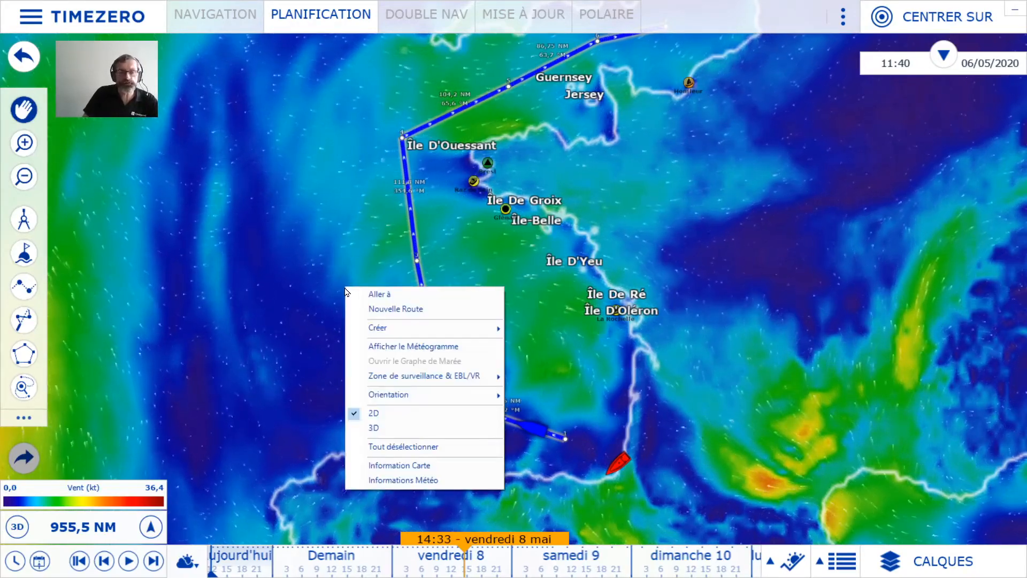
click(421, 481)
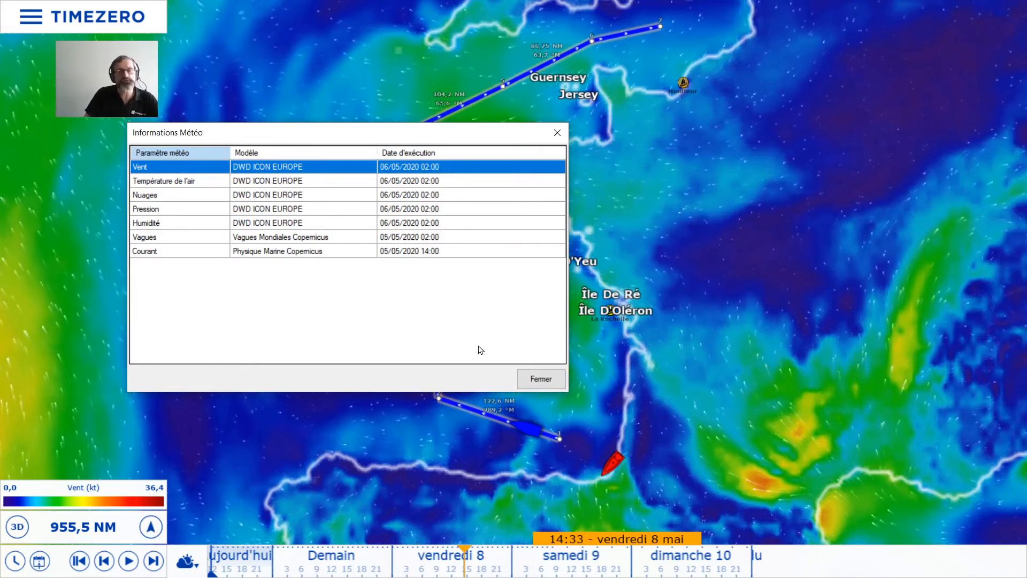
click(541, 379)
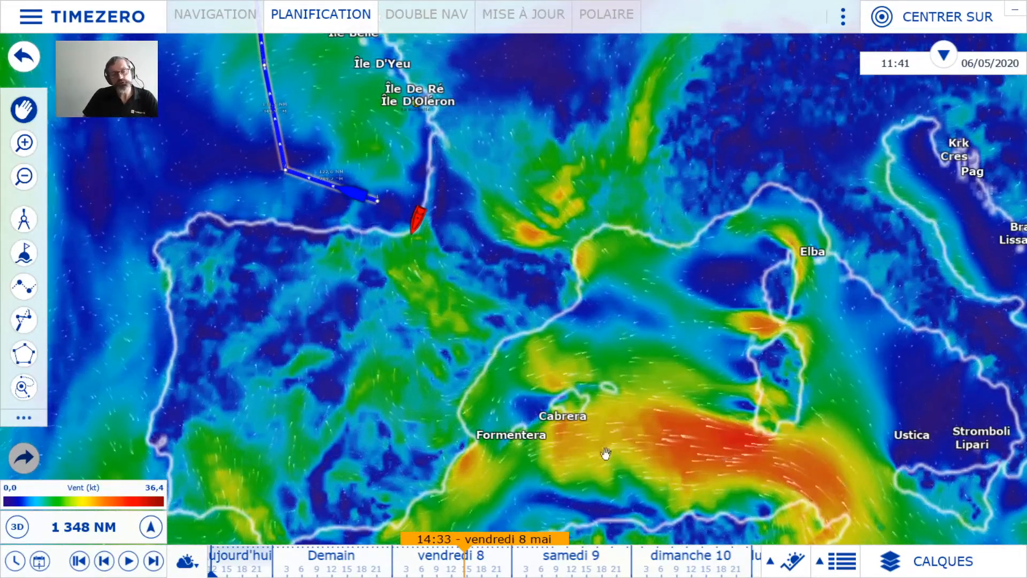
Examine how the wind forecast varies around Mallorca and the other Balearic Islands
scroll(606, 453, up, 5)
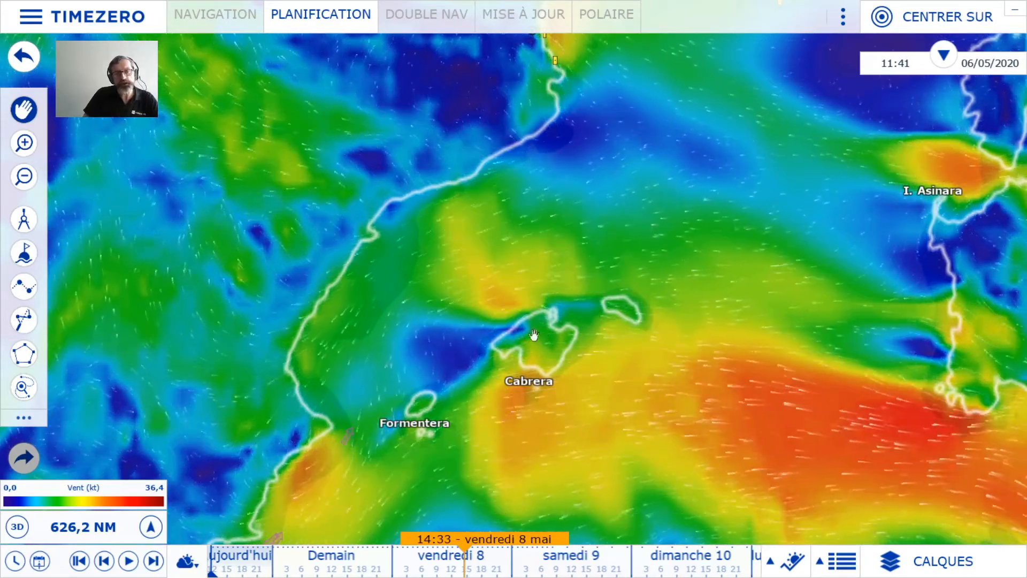
scroll(466, 348, up, 3)
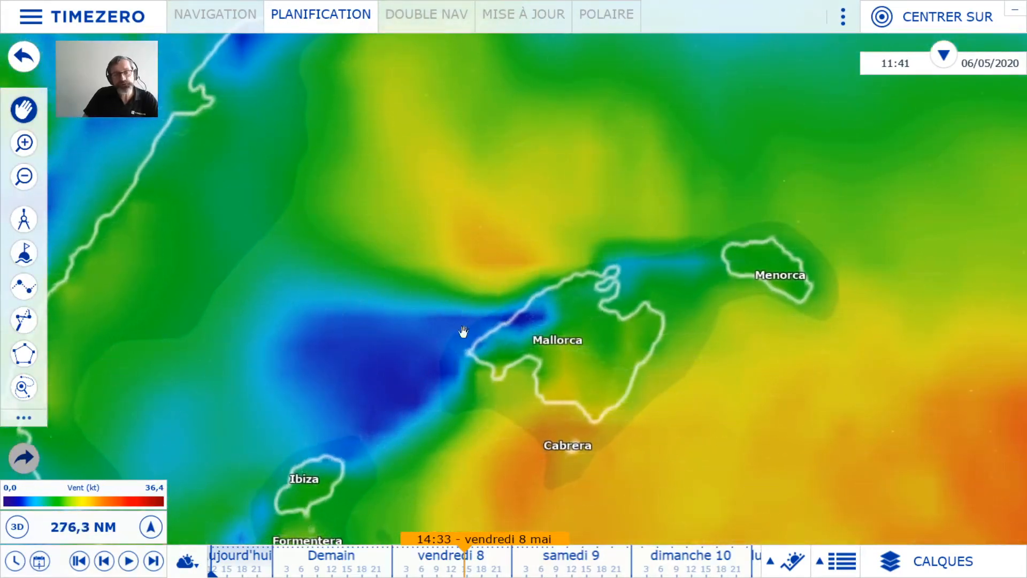
scroll(463, 332, down, 8)
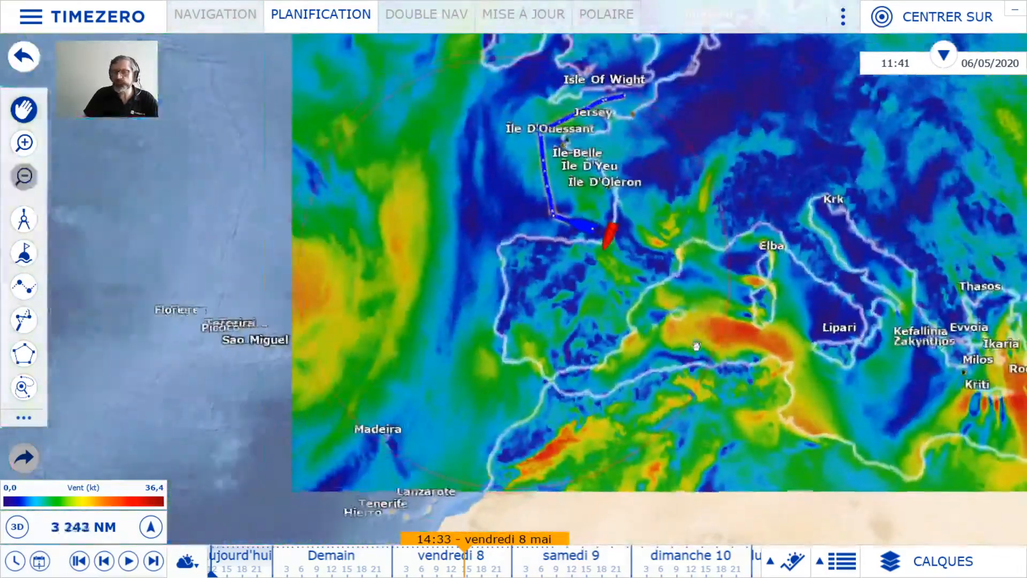
Switch the chart to 3D around Crete and tilt it to show the island's relief together with the wind forecast
drag(877, 359, 642, 298)
scroll(711, 345, up, 1)
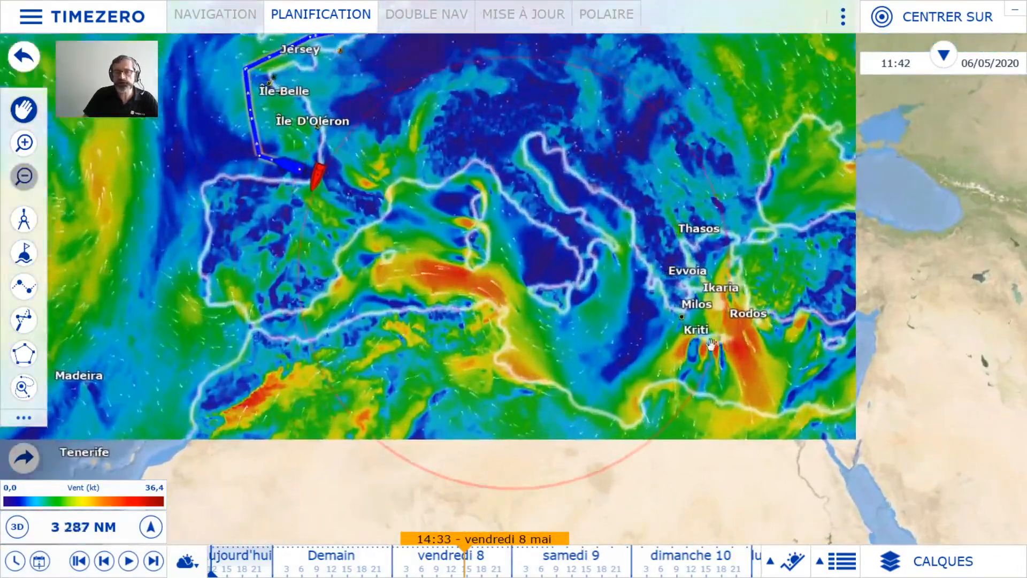
scroll(711, 345, up, 5)
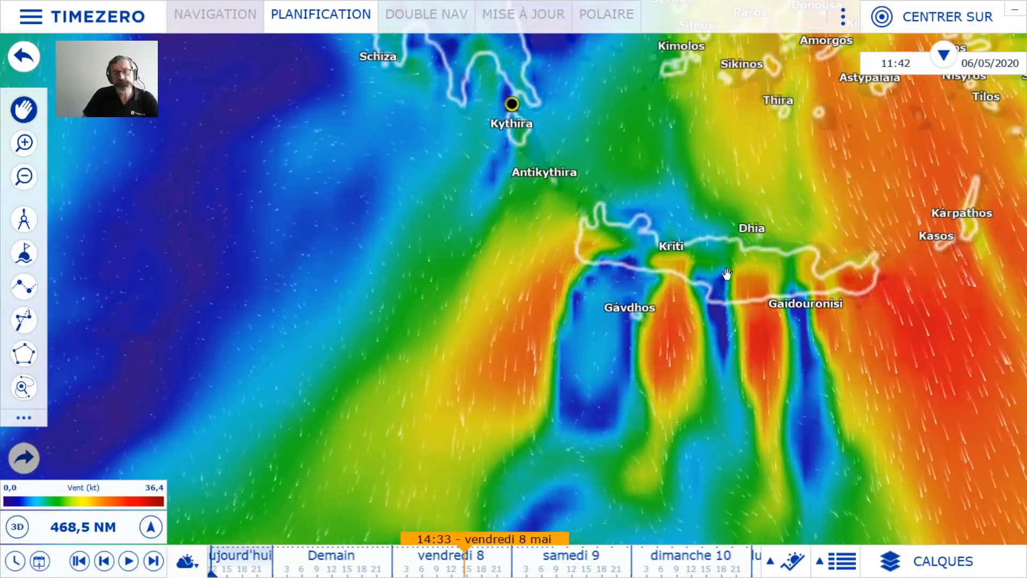
drag(753, 283, 662, 280)
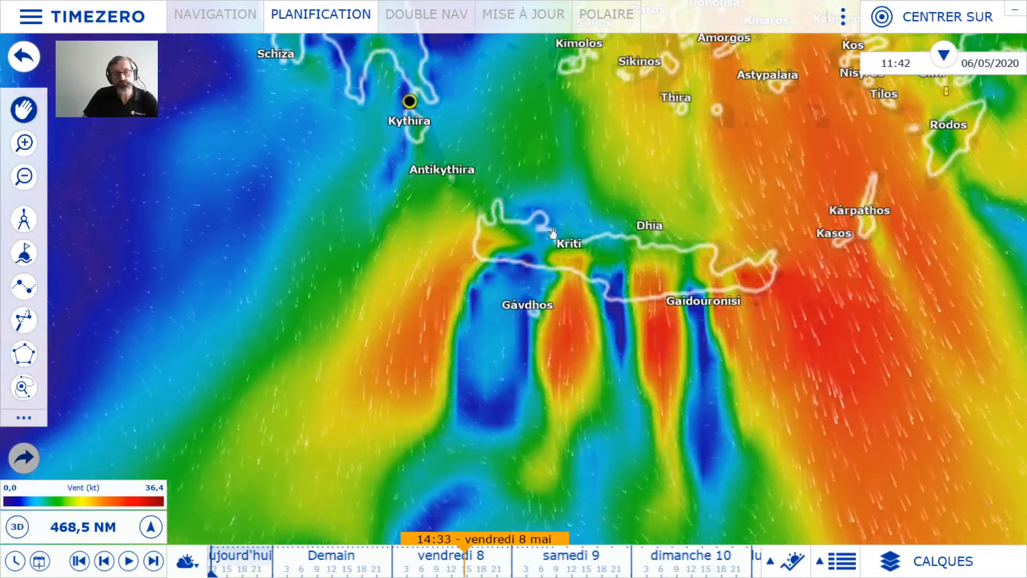
click(17, 527)
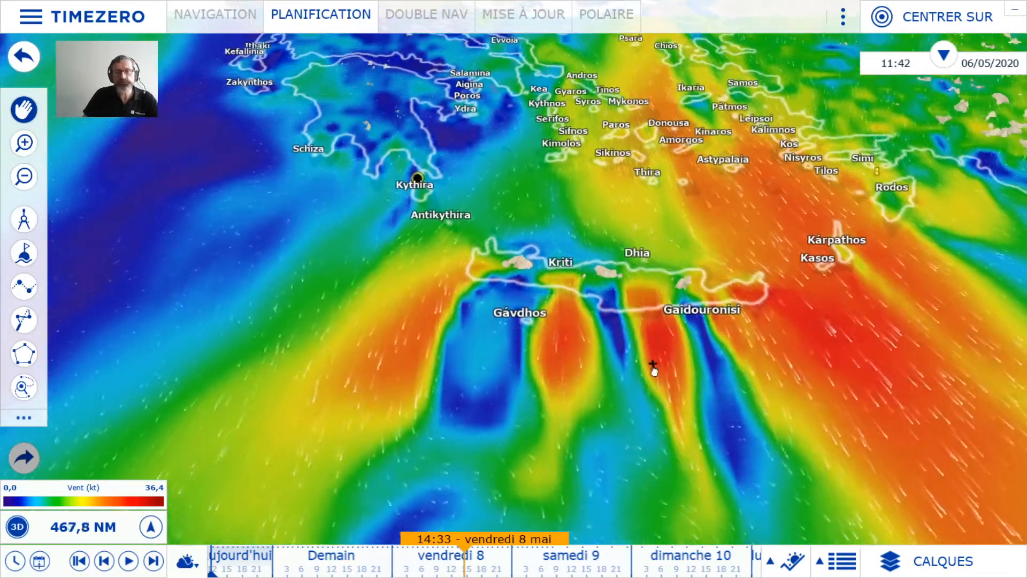
drag(653, 370, 631, 406)
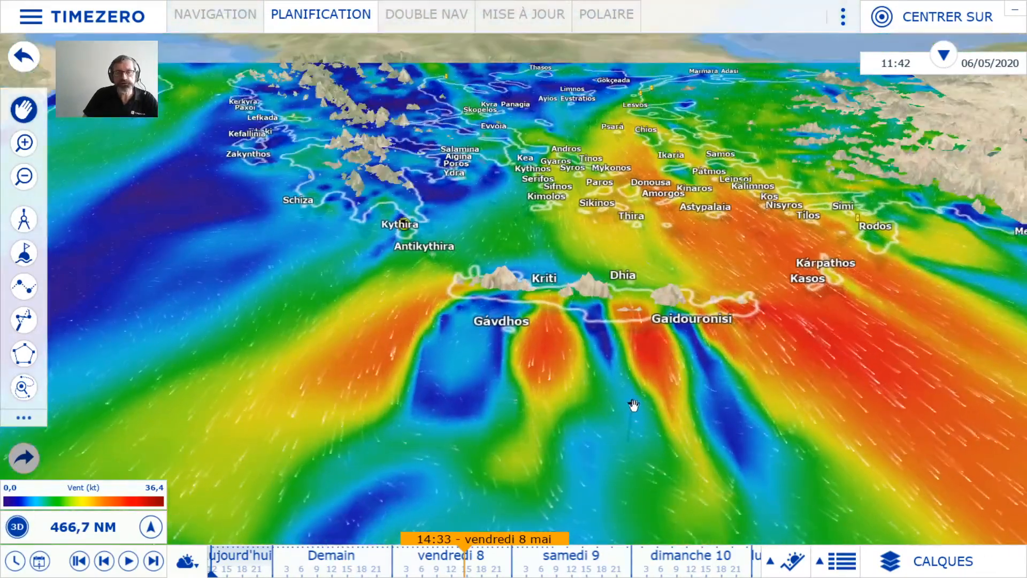
scroll(545, 274, up, 5)
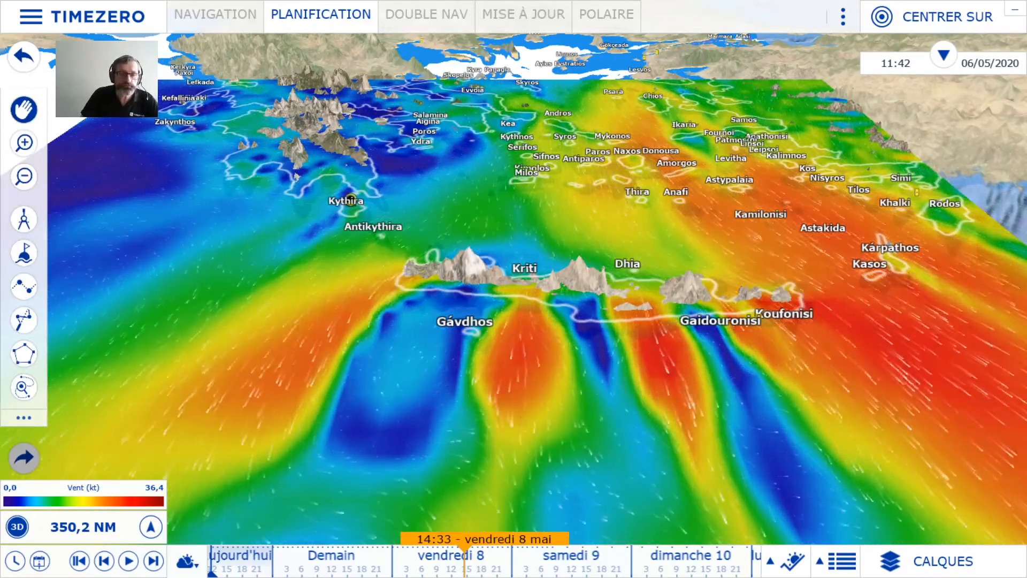
Run the forecast time through 7 and 8 May to compare wind around Crete, ending at 17:37 on Friday 8 May
drag(212, 573, 348, 576)
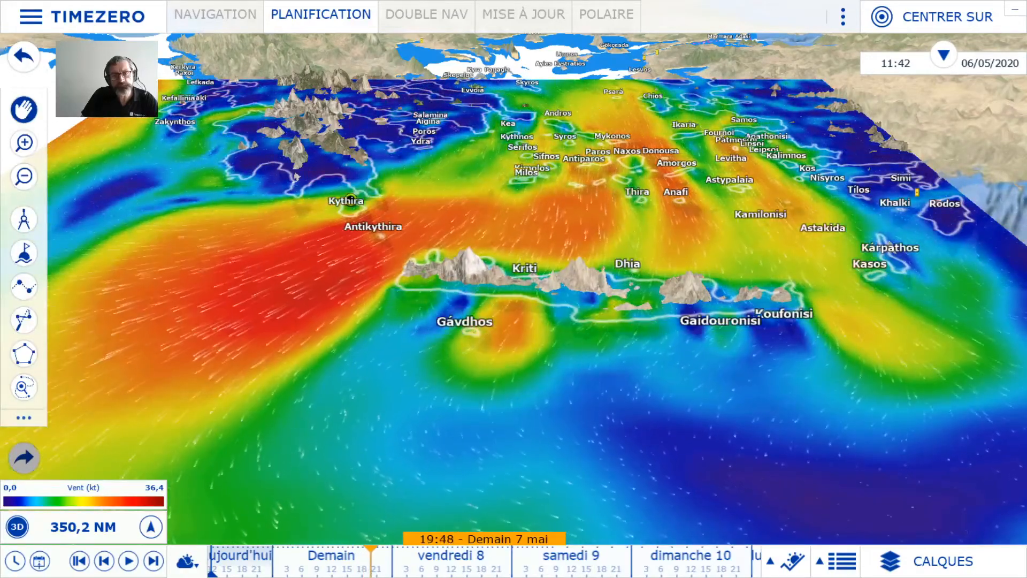
drag(376, 572, 385, 572)
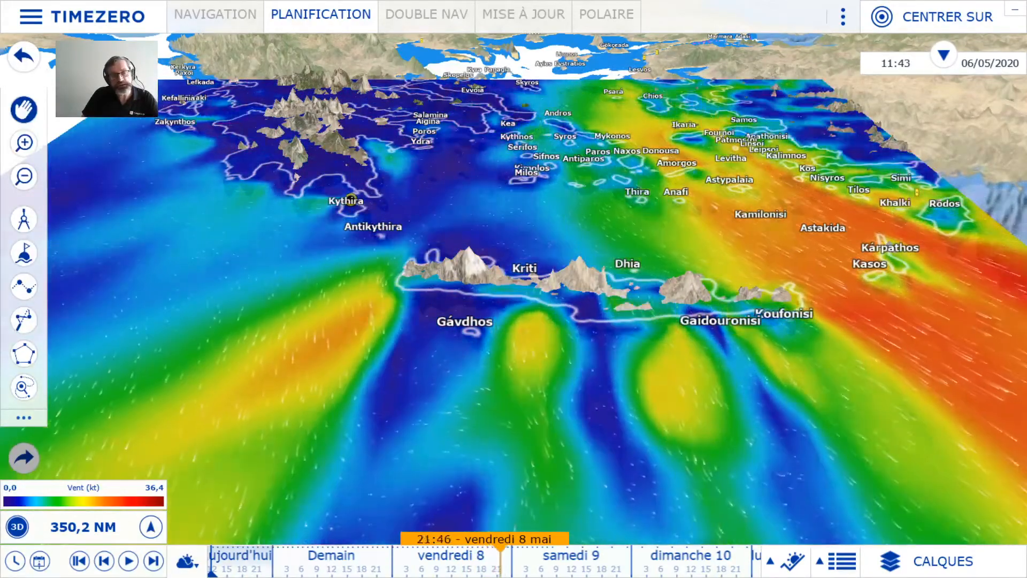
mouse_move(506, 562)
mouse_down()
mouse_move(383, 561)
mouse_move(482, 561)
mouse_move(467, 563)
mouse_up()
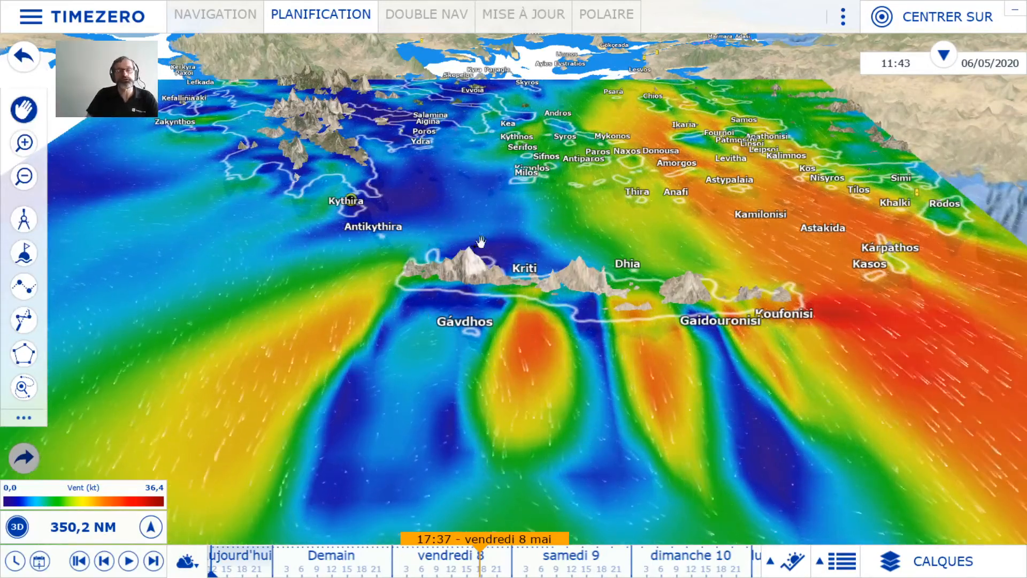
mouse_move(512, 194)
mouse_down()
mouse_move(516, 176)
mouse_move(513, 199)
mouse_up()
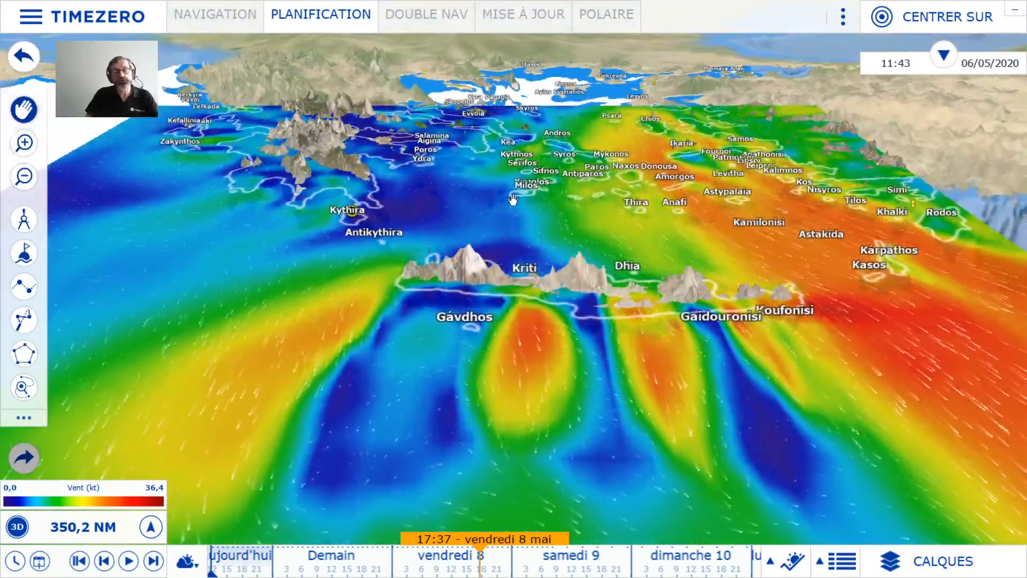